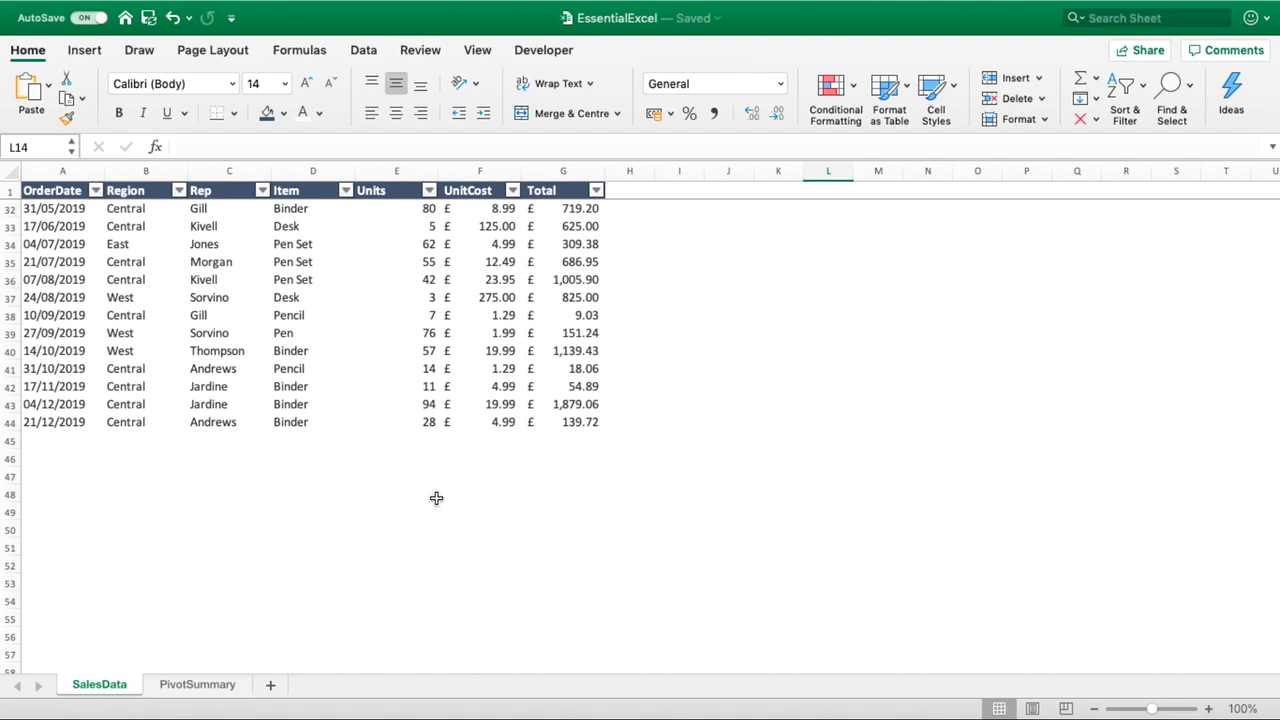
- Check which source range the pivot table on the PivotSummary sheet uses, and leave it as it is
{"action": "left_click", "coordinate": [189, 689]}
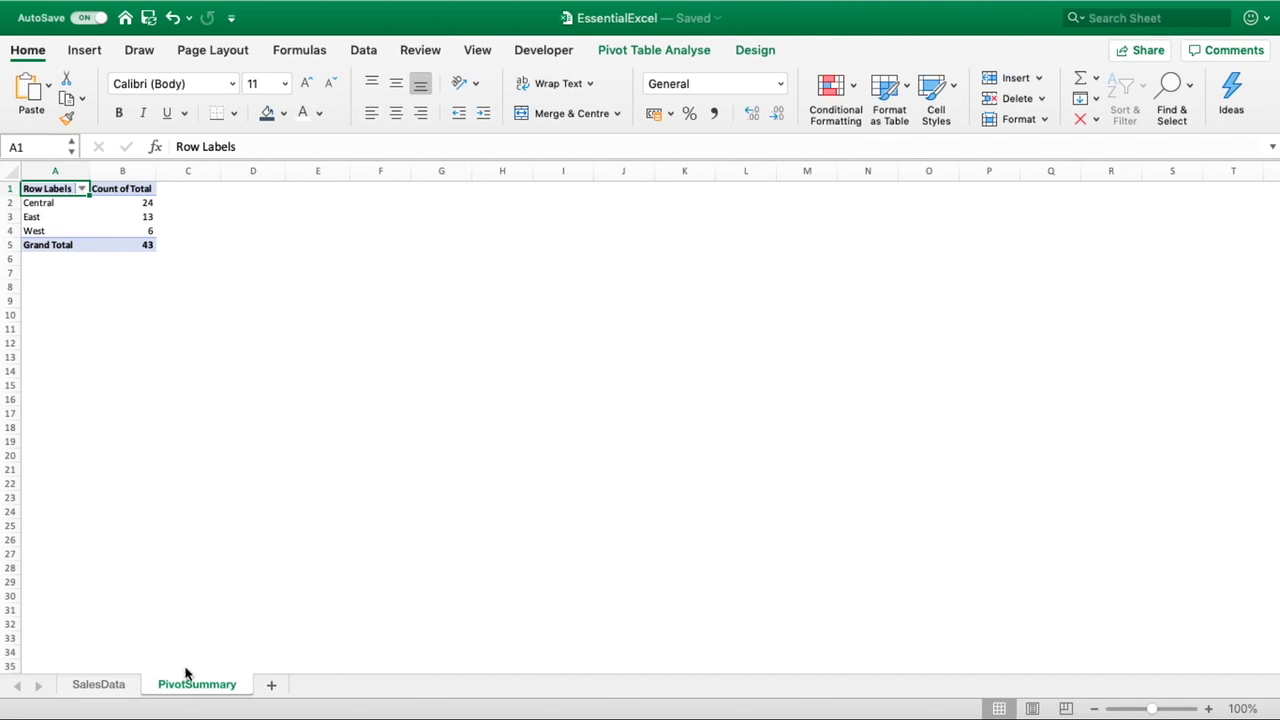
{"action": "left_click", "coordinate": [69, 230]}
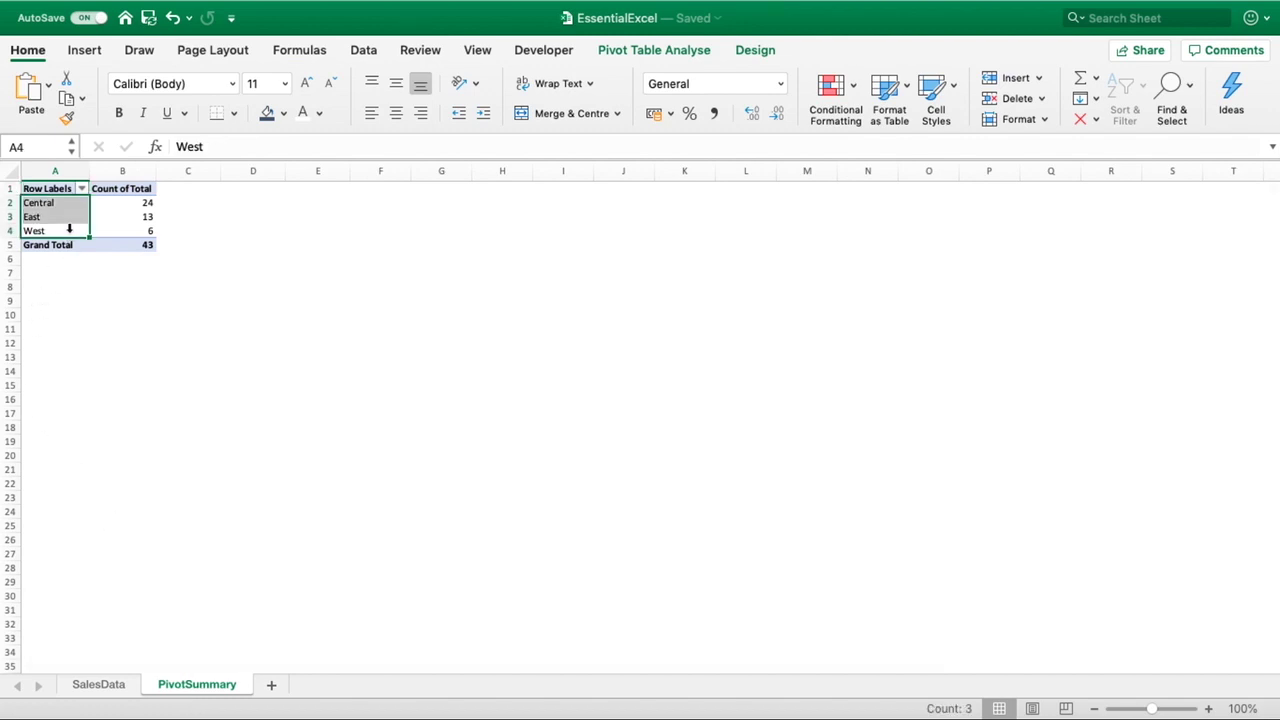
{"action": "left_click", "coordinate": [106, 215]}
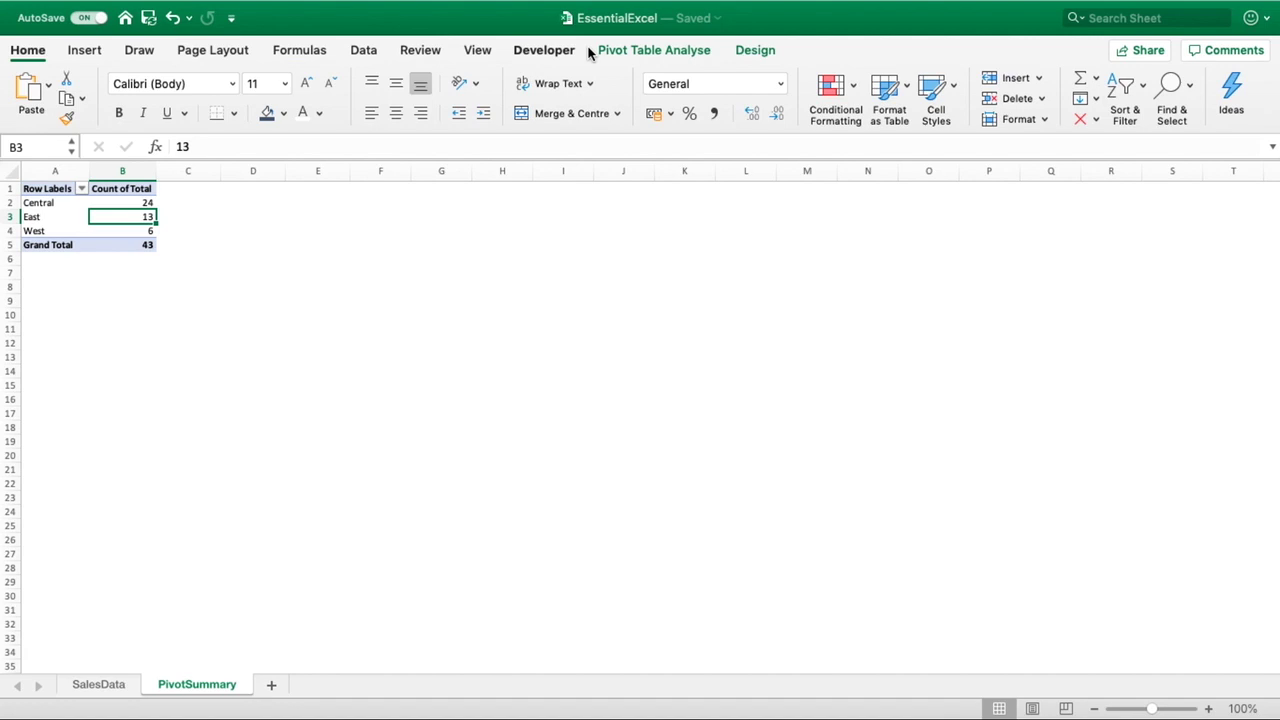
{"action": "left_click", "coordinate": [650, 52]}
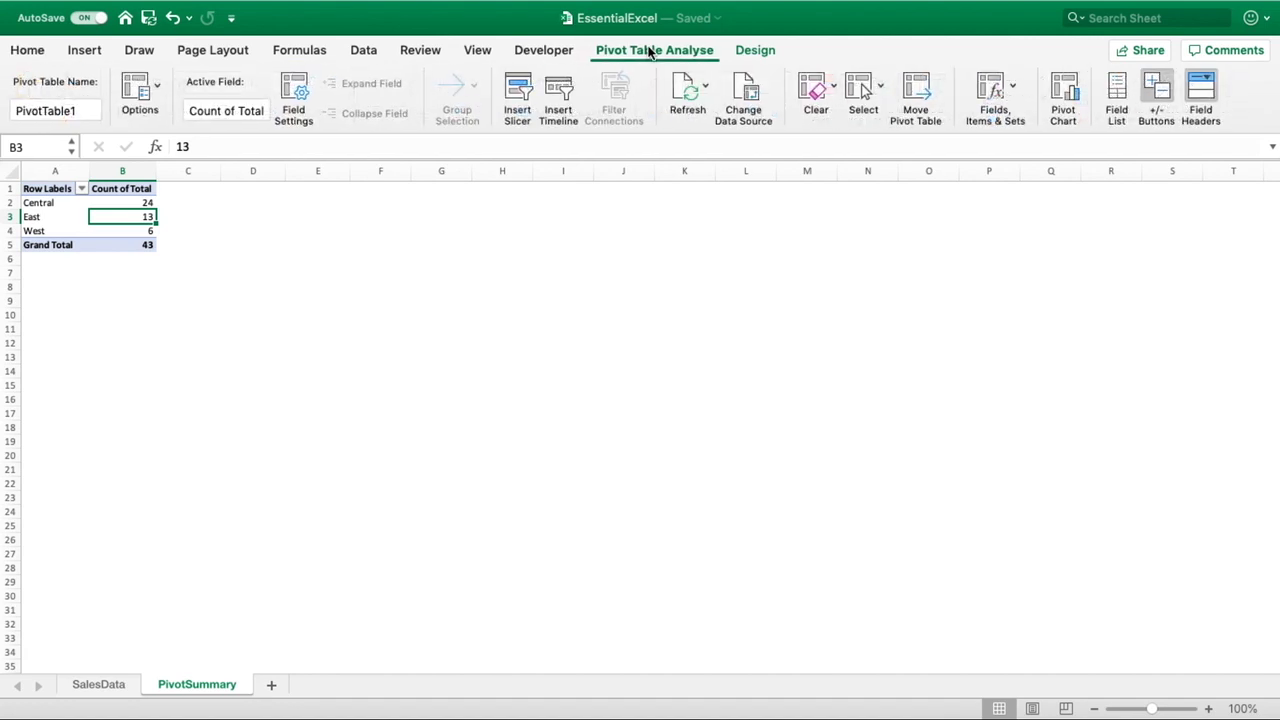
{"action": "left_click", "coordinate": [745, 100]}
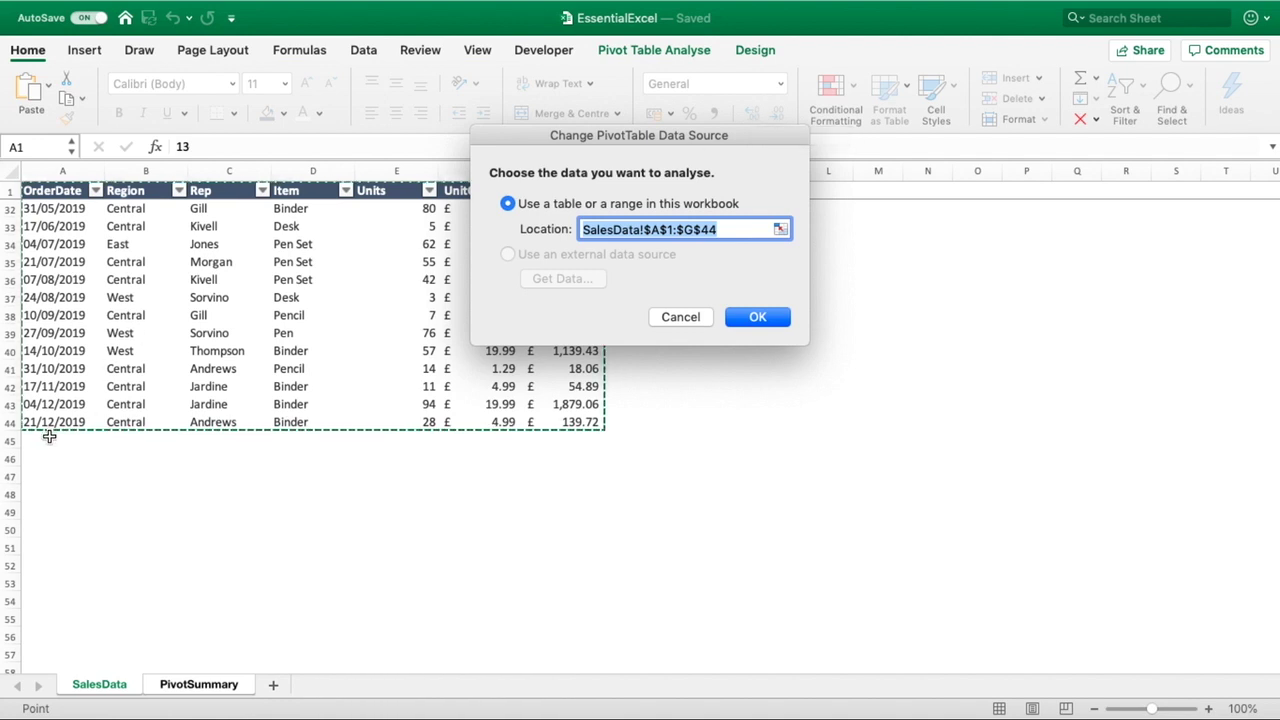
{"action": "left_click", "coordinate": [668, 320]}
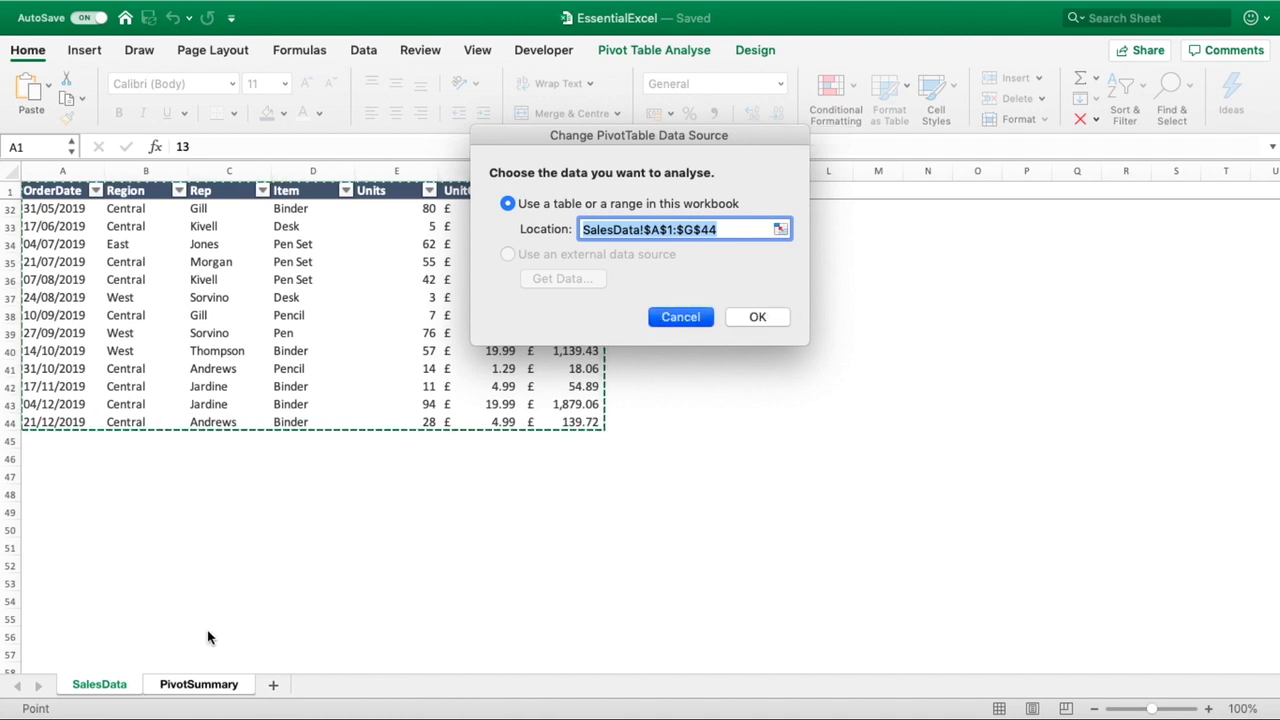
- Start a new record in row 45 of the SalesData sheet with order date 22/12/2019, region Central and the rep's name
{"action": "left_click", "coordinate": [115, 686]}
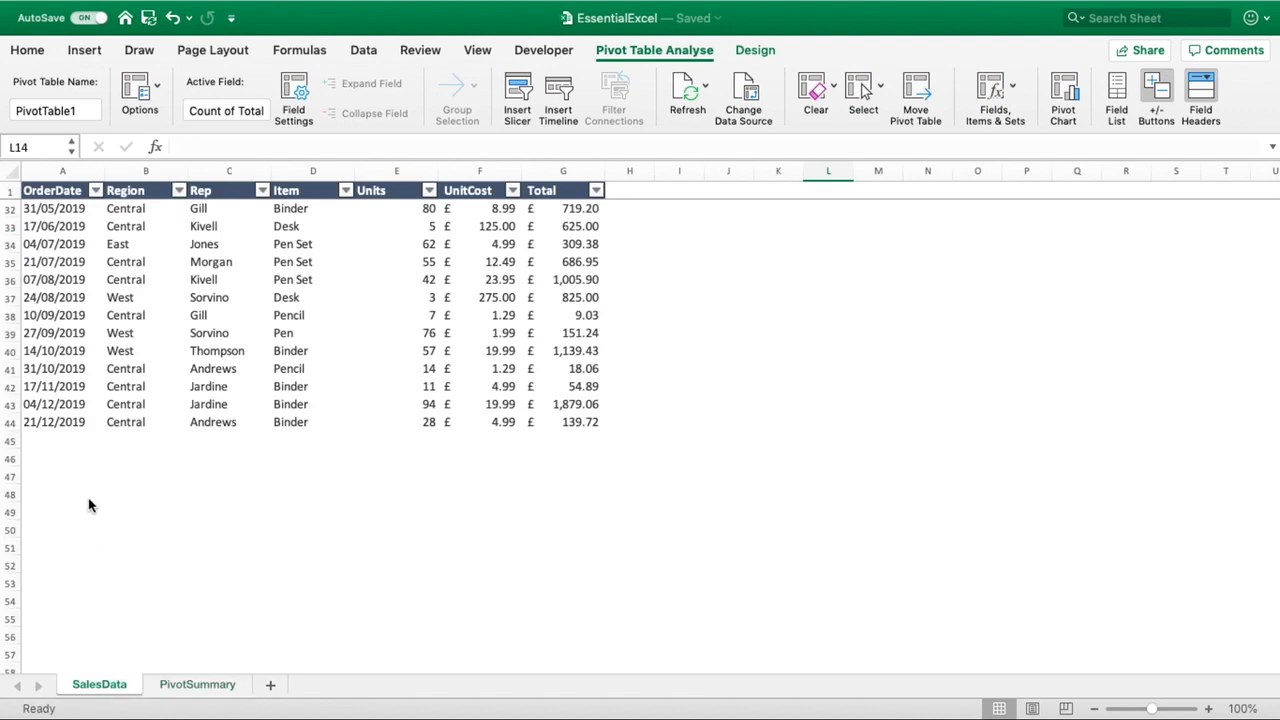
{"action": "left_click", "coordinate": [51, 441]}
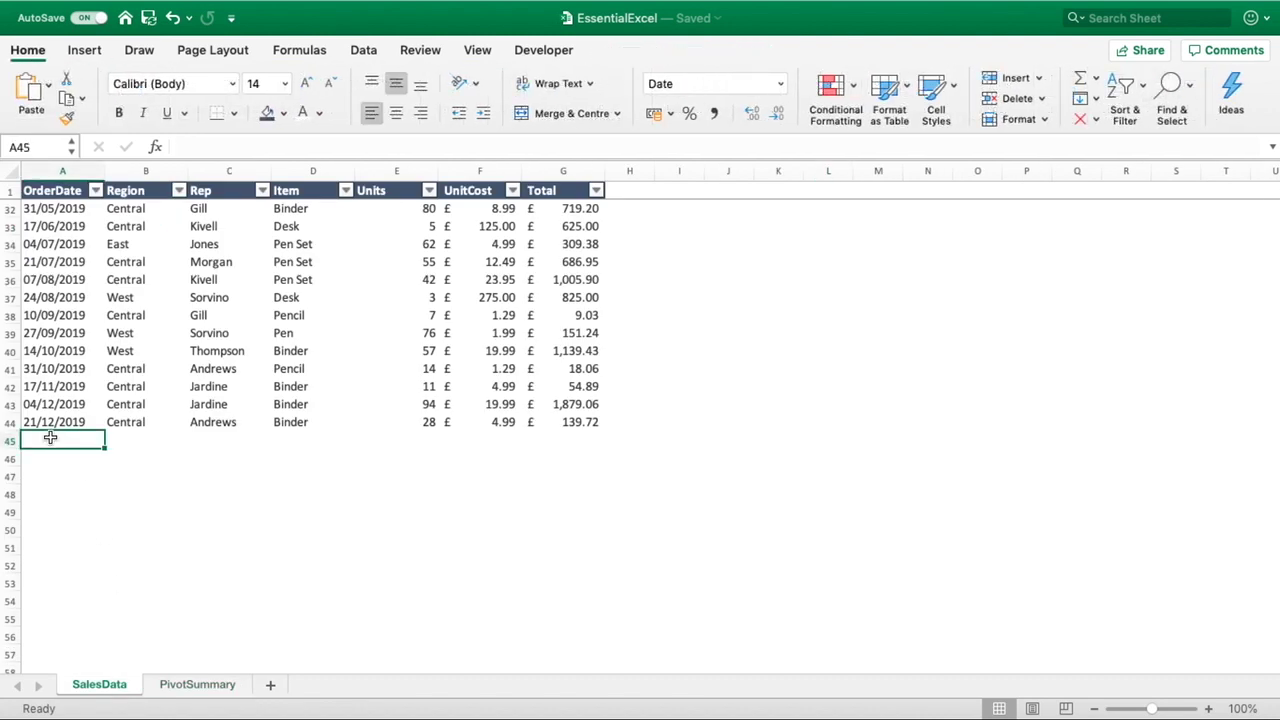
{"action": "type", "text": "22/12/2"}
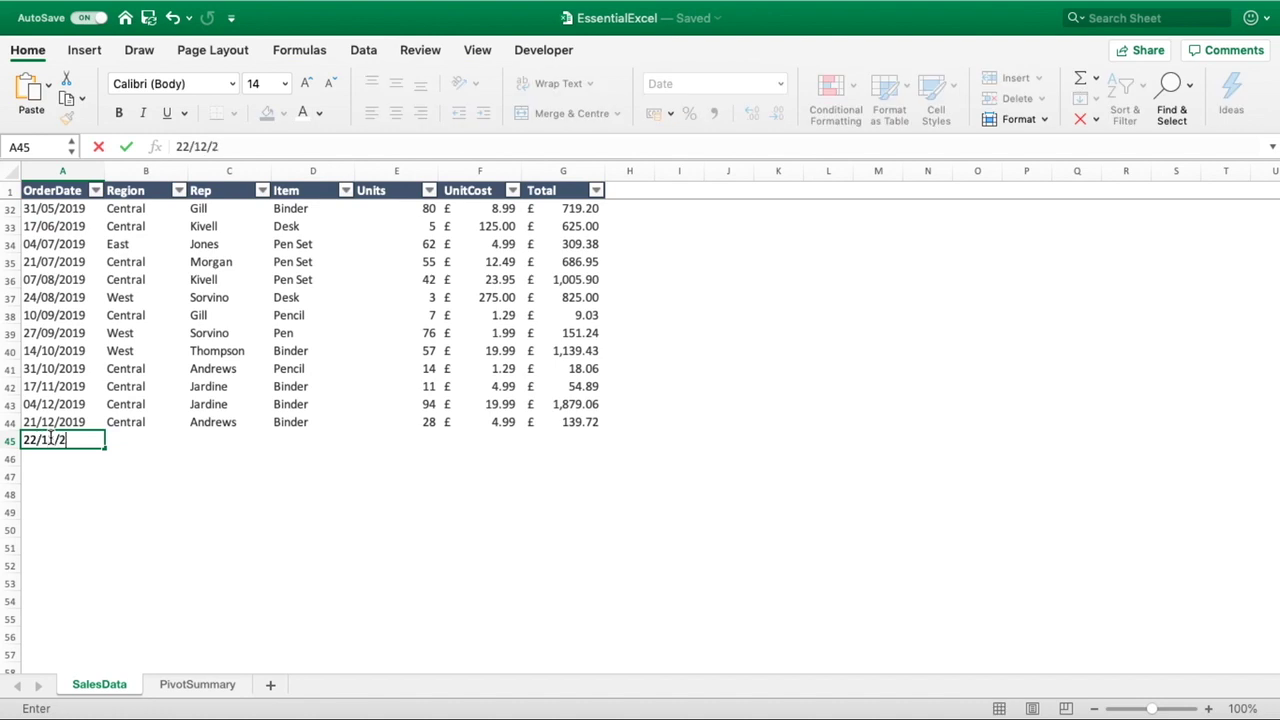
{"action": "type", "text": "019"}
{"action": "key", "text": "Tab"}
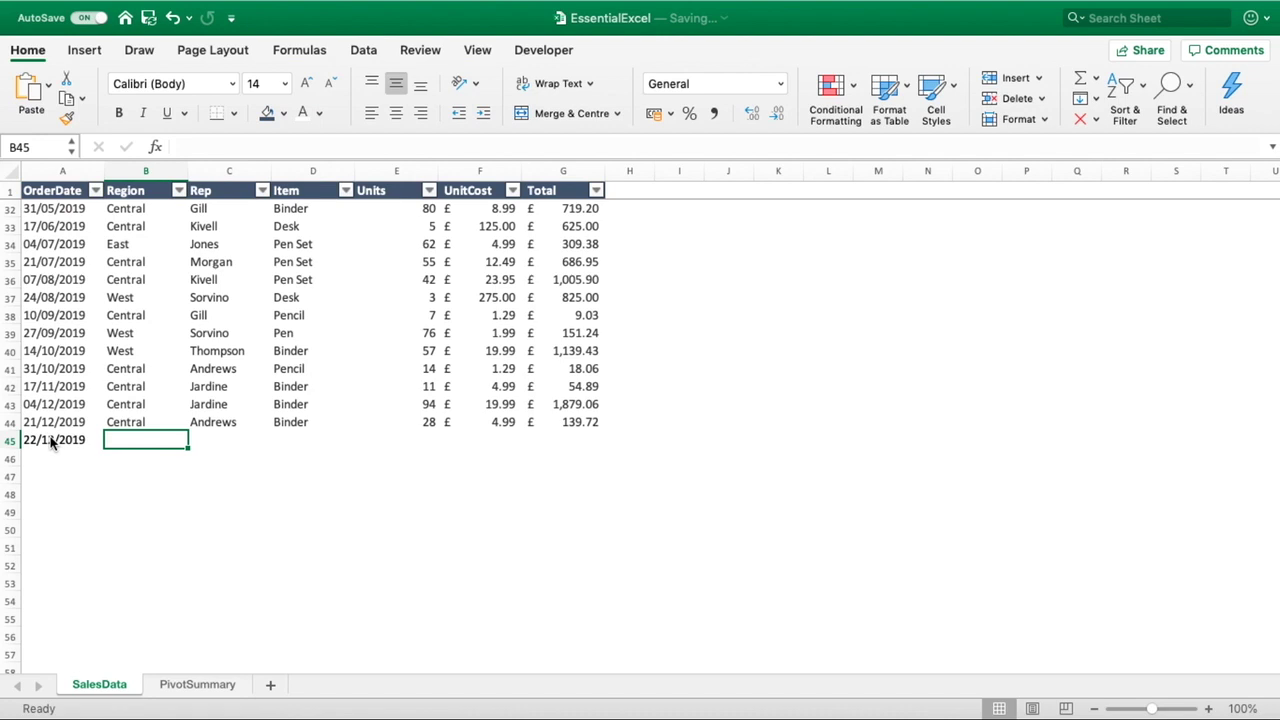
{"action": "type", "text": "Central"}
{"action": "key", "text": "Tab"}
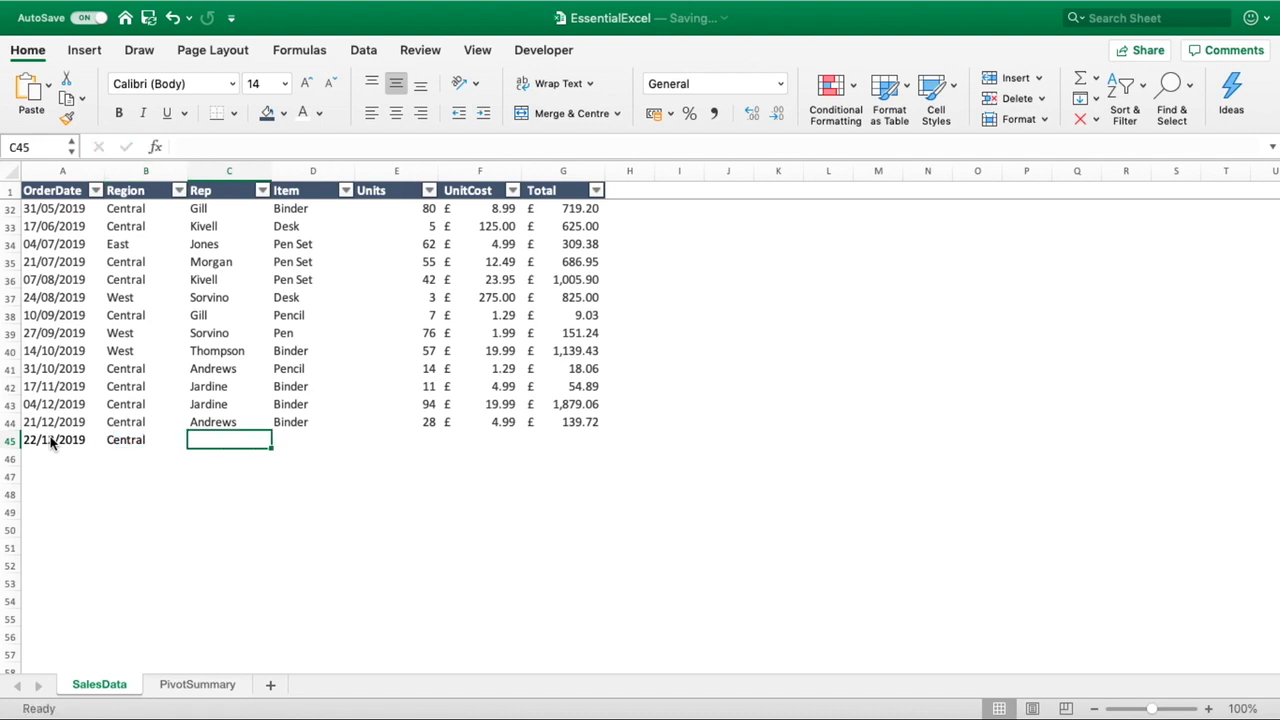
{"action": "type", "text": "Tim"}
{"action": "key", "text": "Tab"}
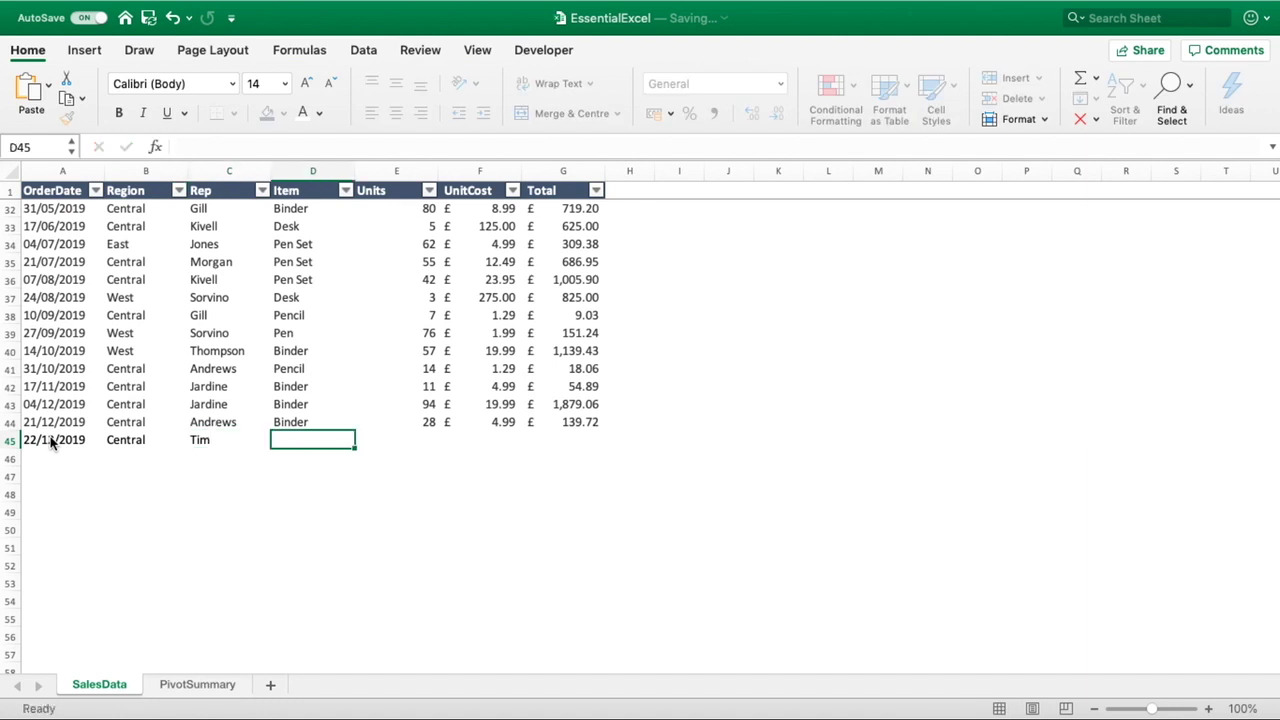
- Complete the row 45 record with item Desk, 1 unit, unit cost 4.99 and total 4.99
{"action": "type", "text": "Desk"}
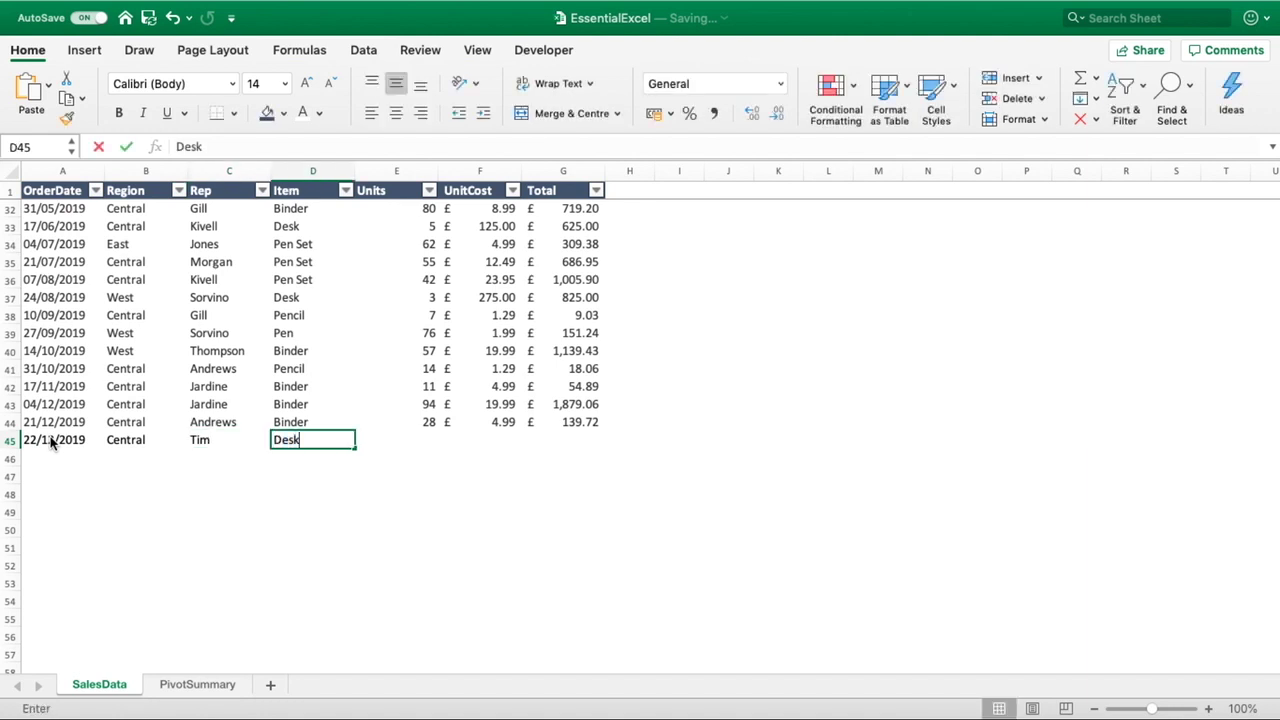
{"action": "key", "text": "Tab"}
{"action": "type", "text": "1"}
{"action": "key", "text": "Tab"}
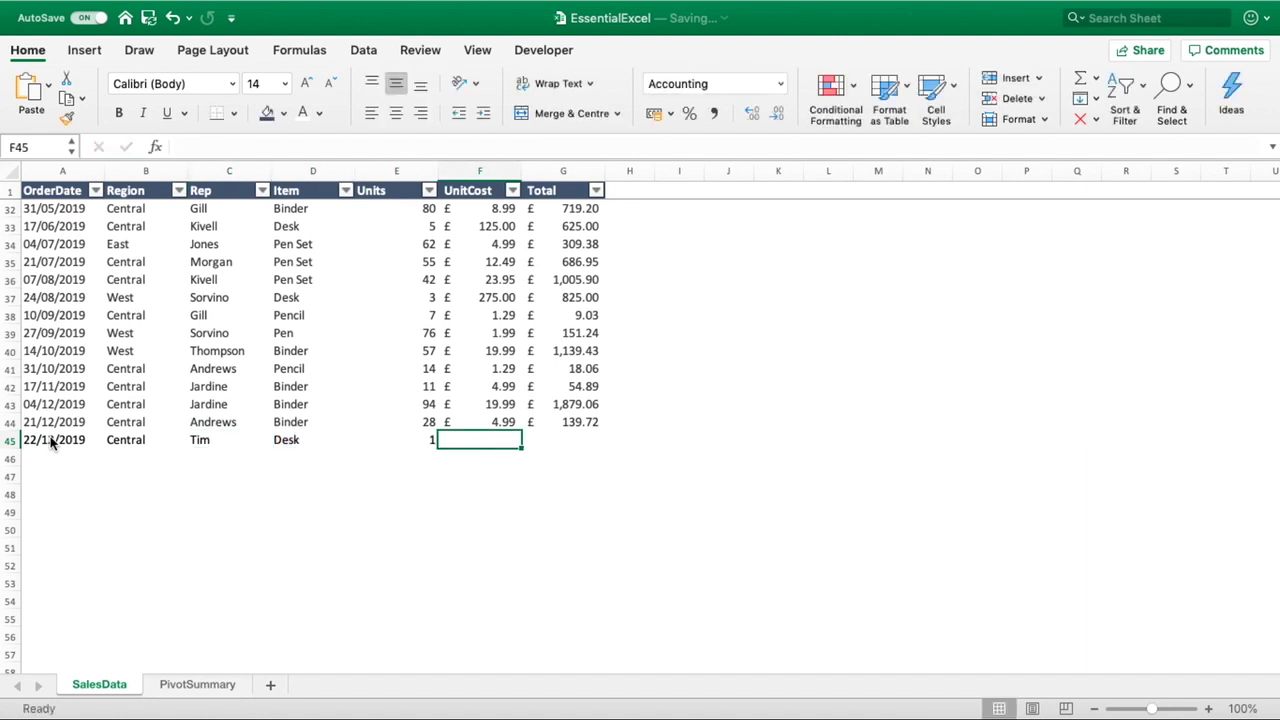
{"action": "type", "text": "4.99"}
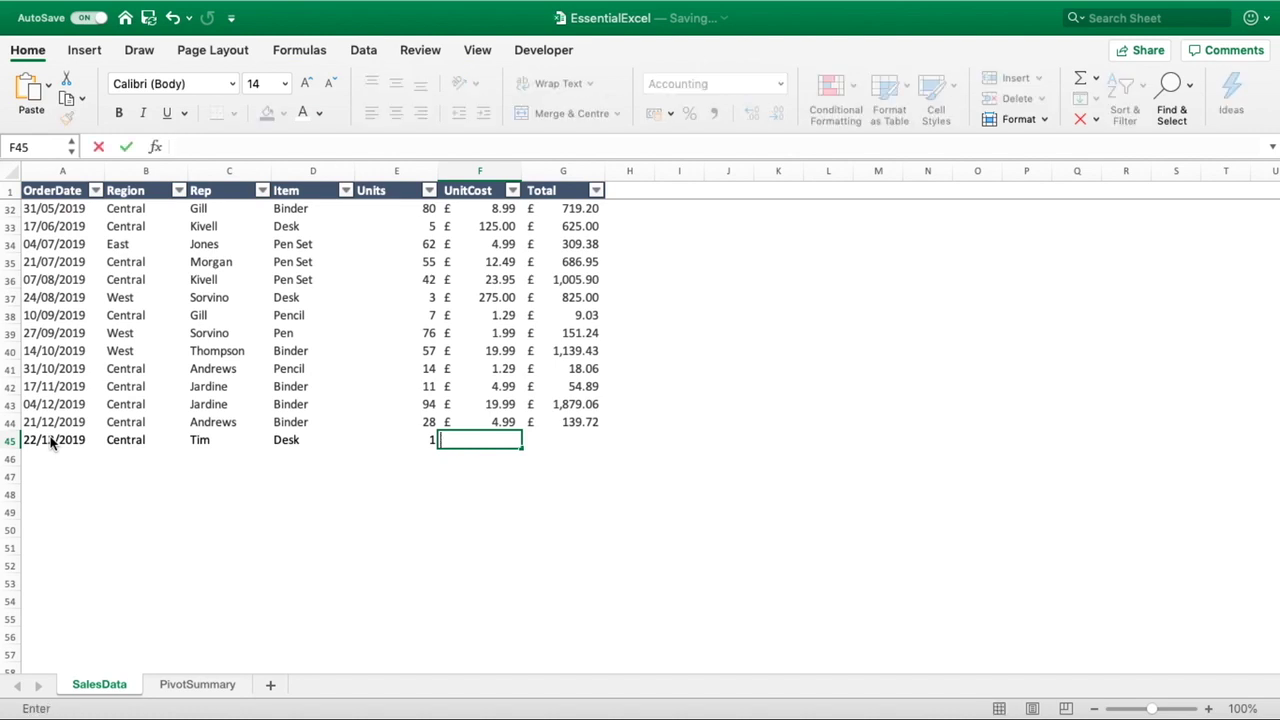
{"action": "key", "text": "Tab"}
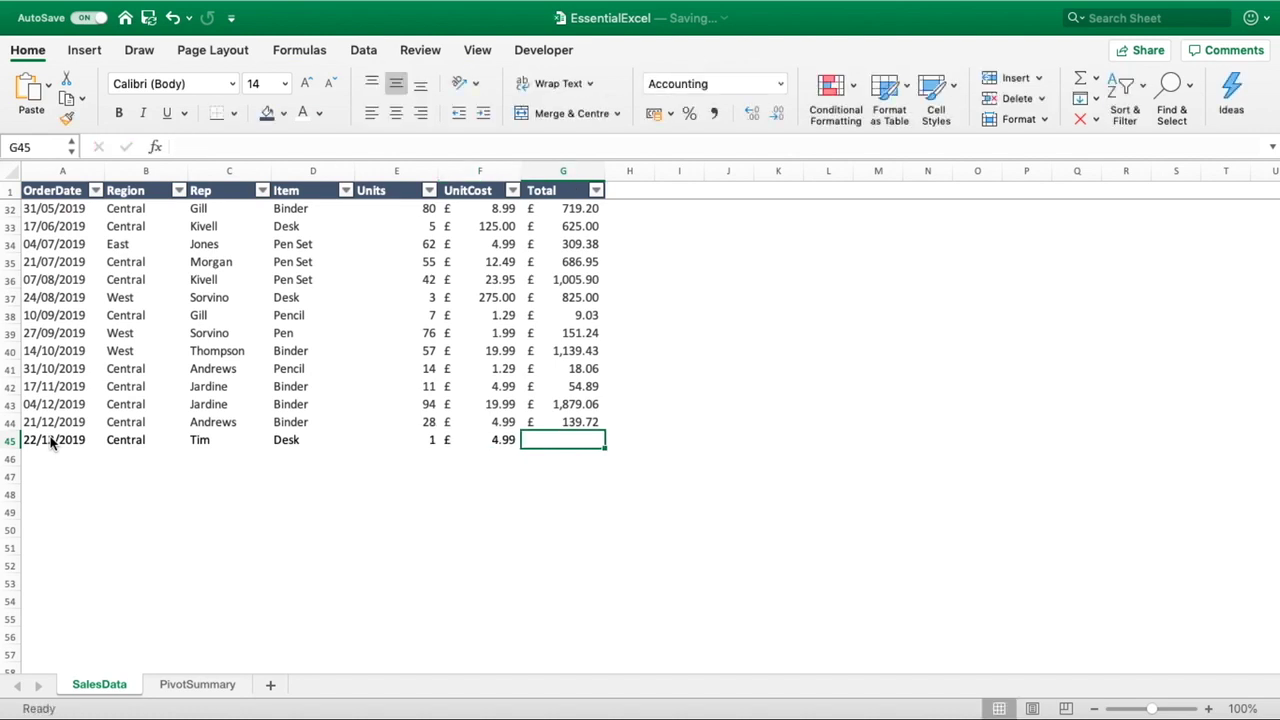
{"action": "type", "text": "4.99"}
{"action": "key", "text": "Tab"}
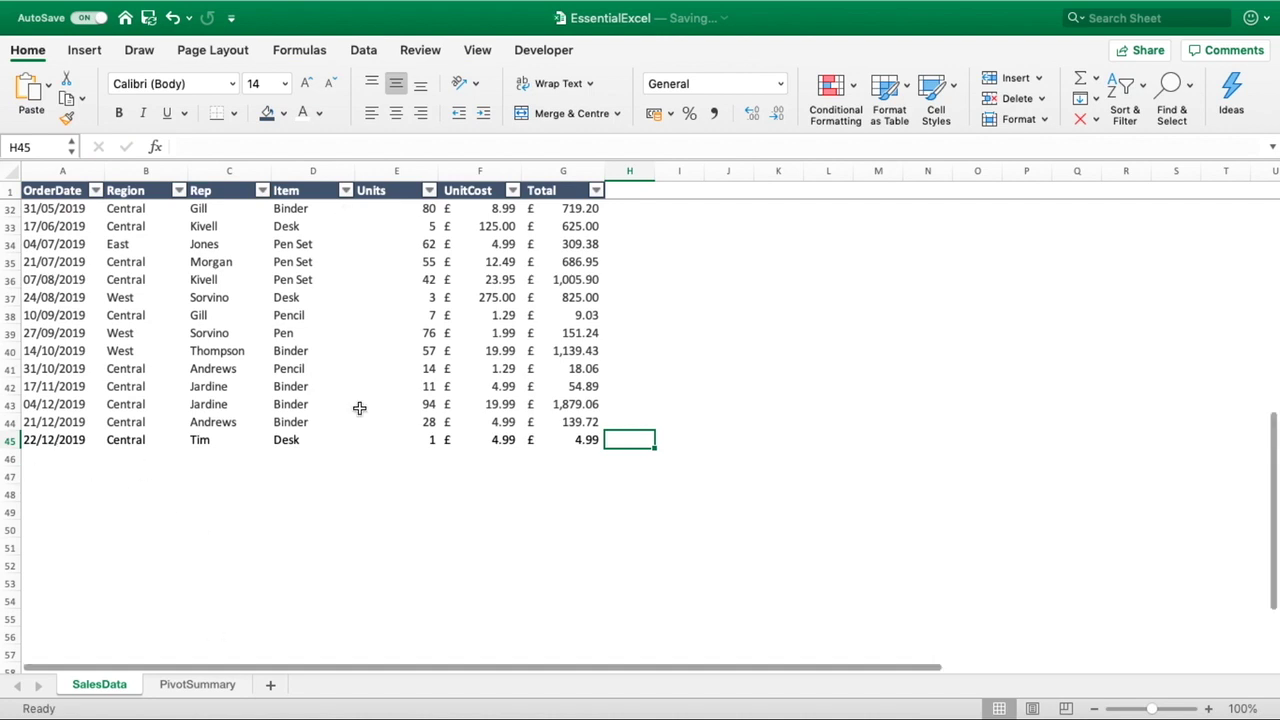
- Change the data source of the pivot table on PivotSummary to SalesData!$A$1:$G$45
{"action": "left_click", "coordinate": [218, 685]}
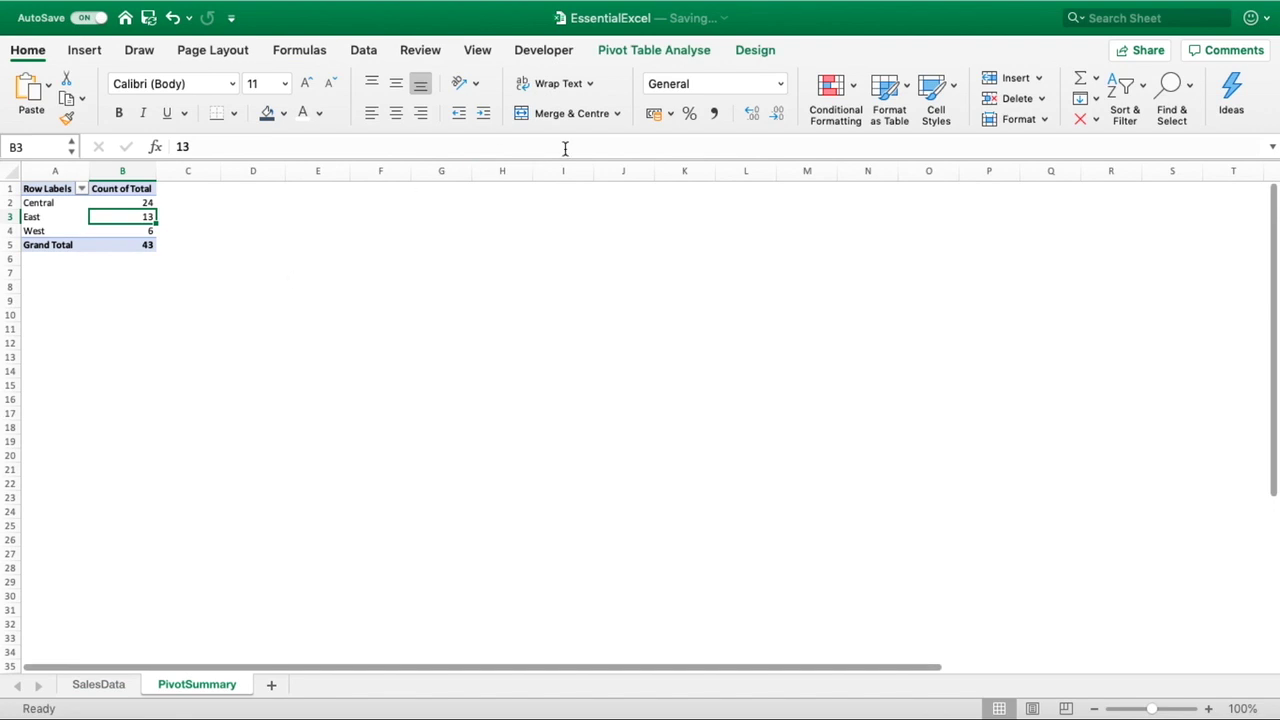
{"action": "left_click", "coordinate": [650, 52]}
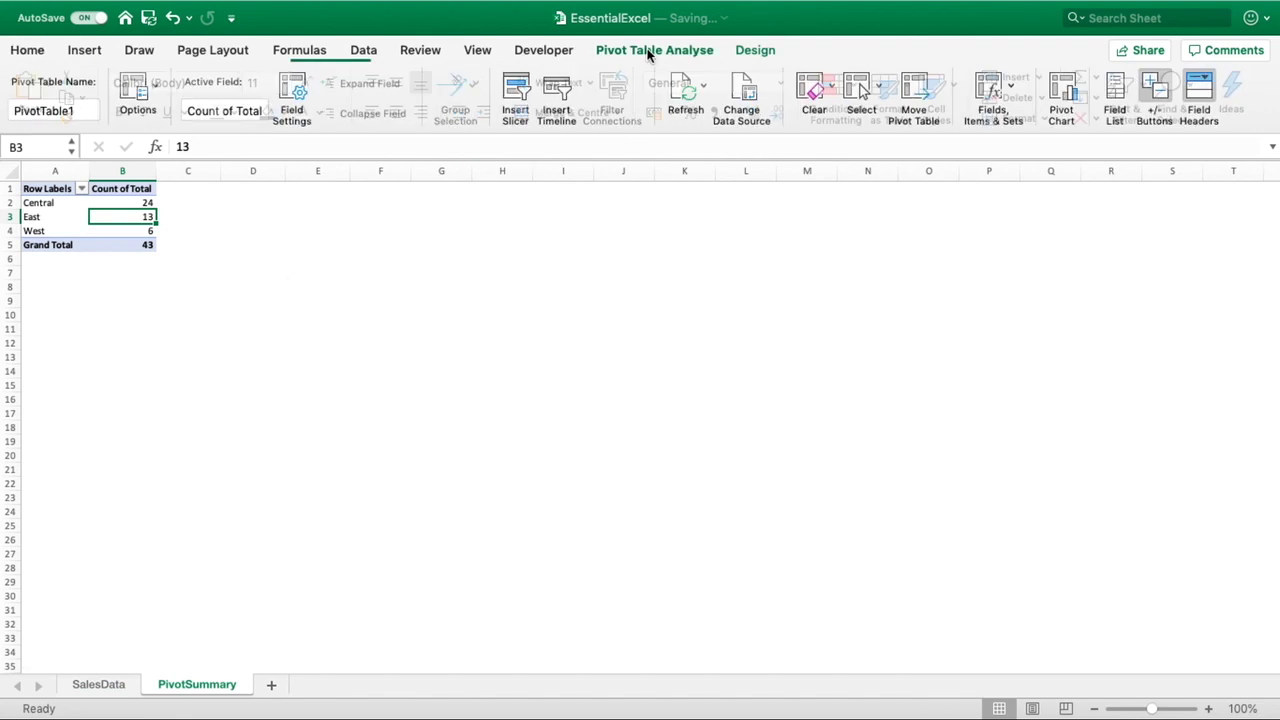
{"action": "left_click", "coordinate": [733, 100]}
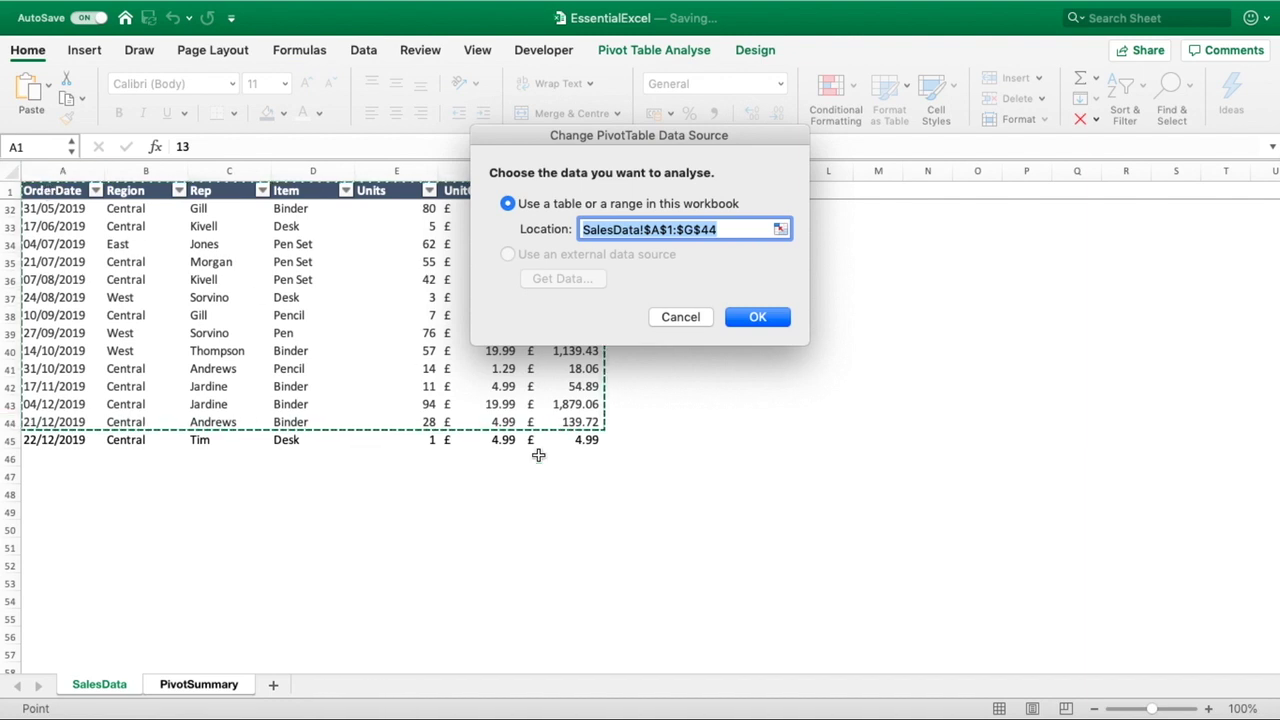
{"action": "left_click", "coordinate": [729, 236]}
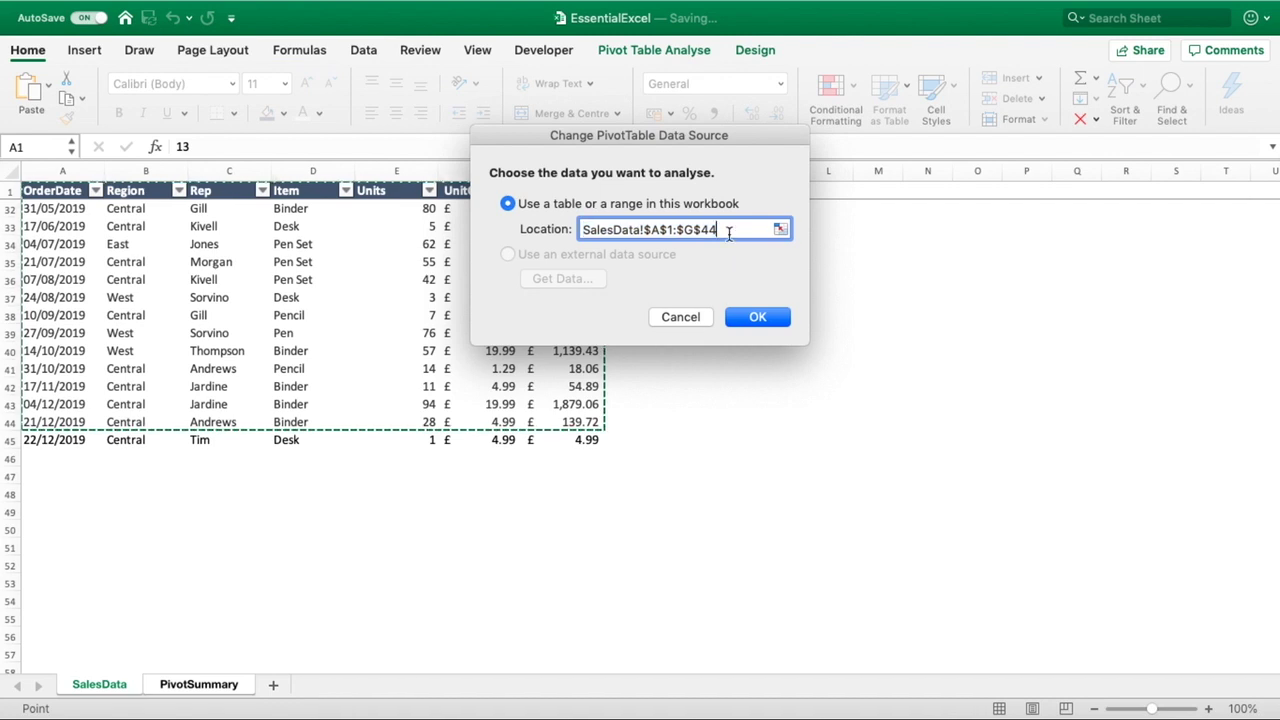
{"action": "key", "text": "BackSpace"}
{"action": "type", "text": "5"}
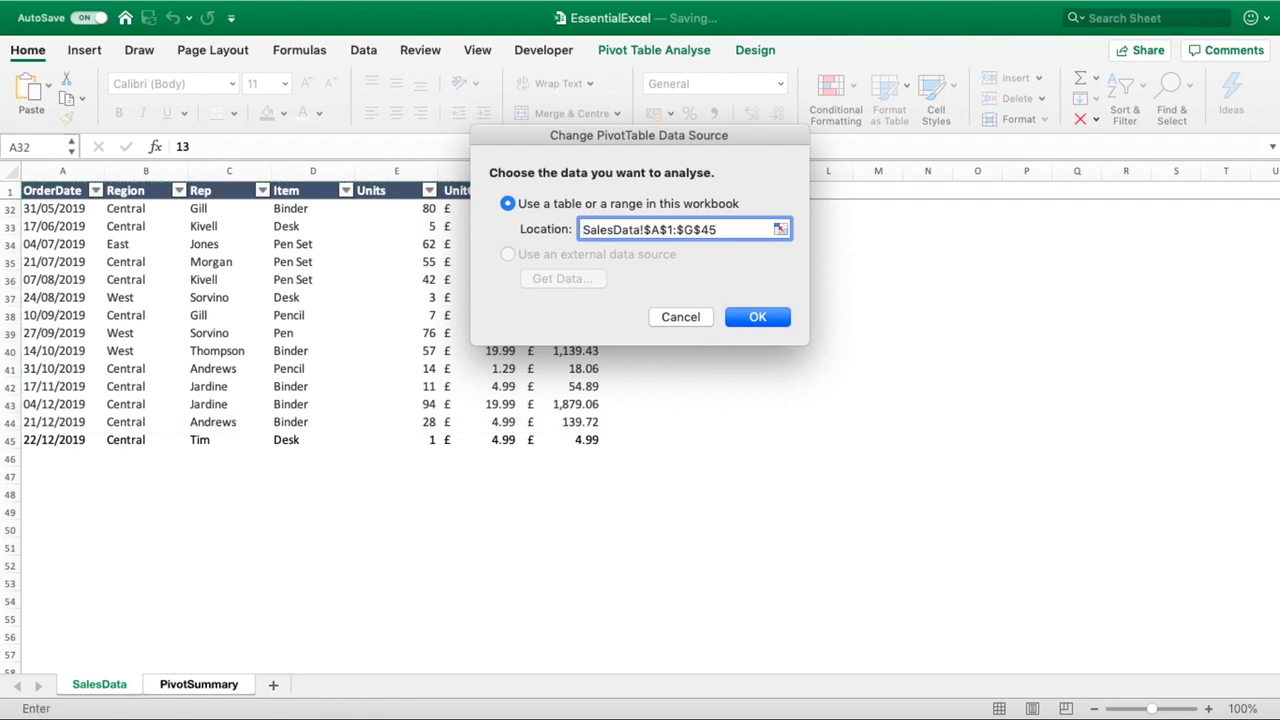
{"action": "key", "text": "Return"}
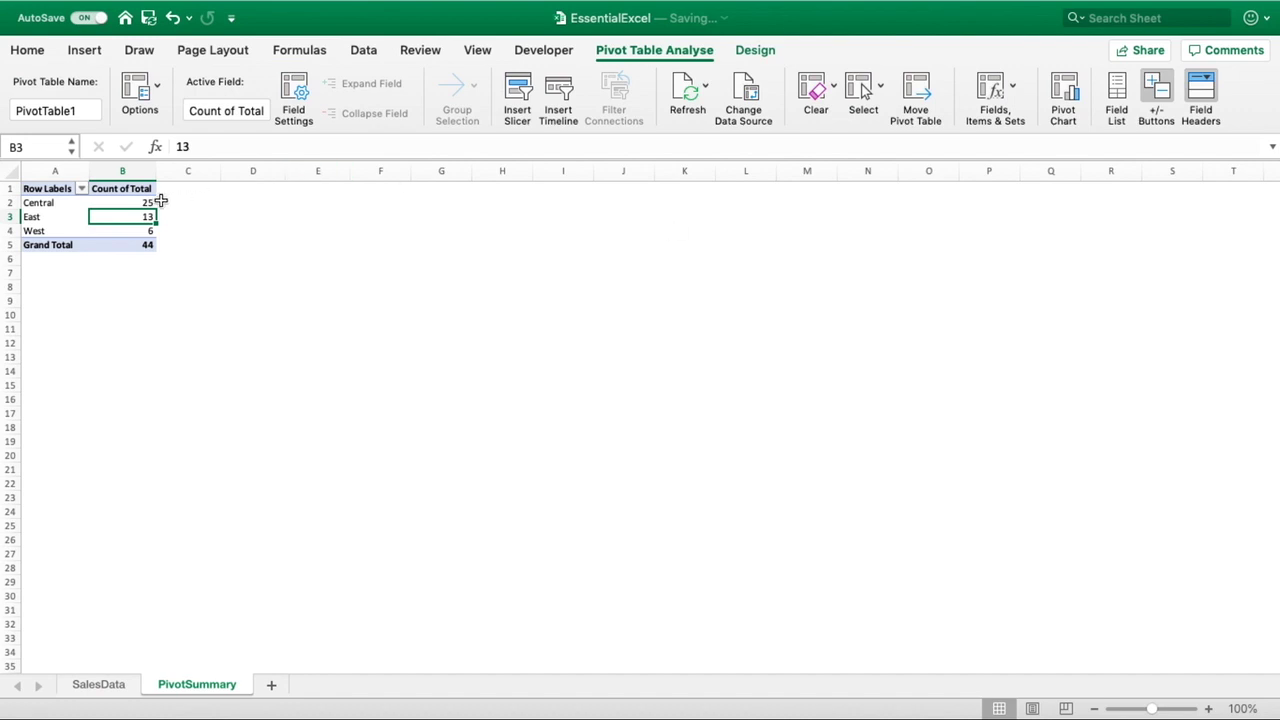
- Check the pivot table's Central count and review its source range without changing it
{"action": "left_click", "coordinate": [149, 204]}
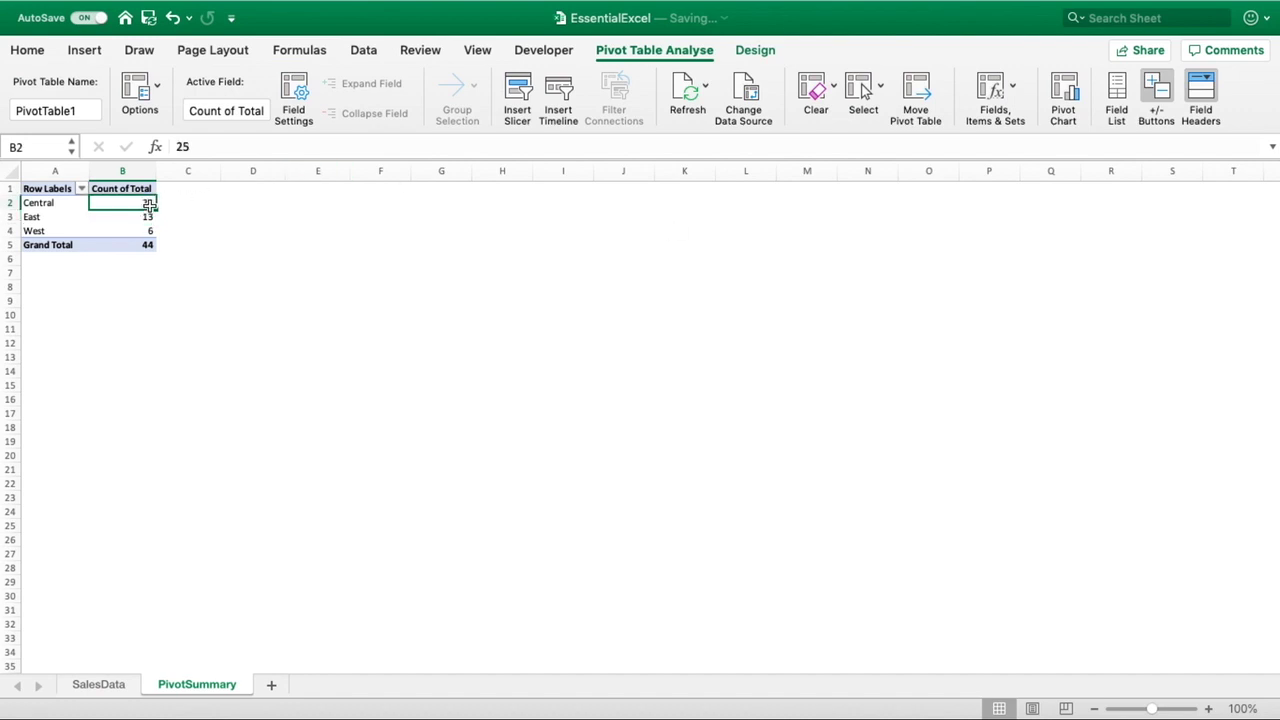
{"action": "left_click", "coordinate": [114, 686]}
{"action": "left_click", "coordinate": [172, 684]}
{"action": "left_click", "coordinate": [750, 97]}
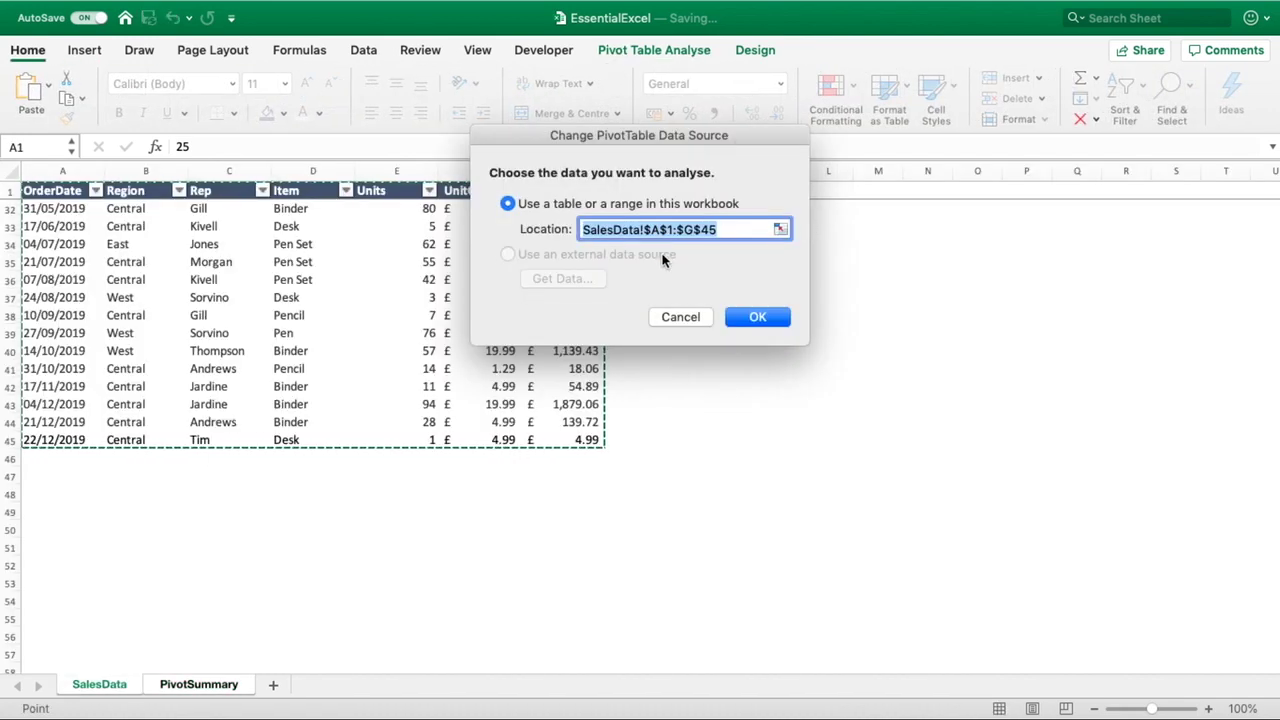
{"action": "left_click", "coordinate": [676, 317]}
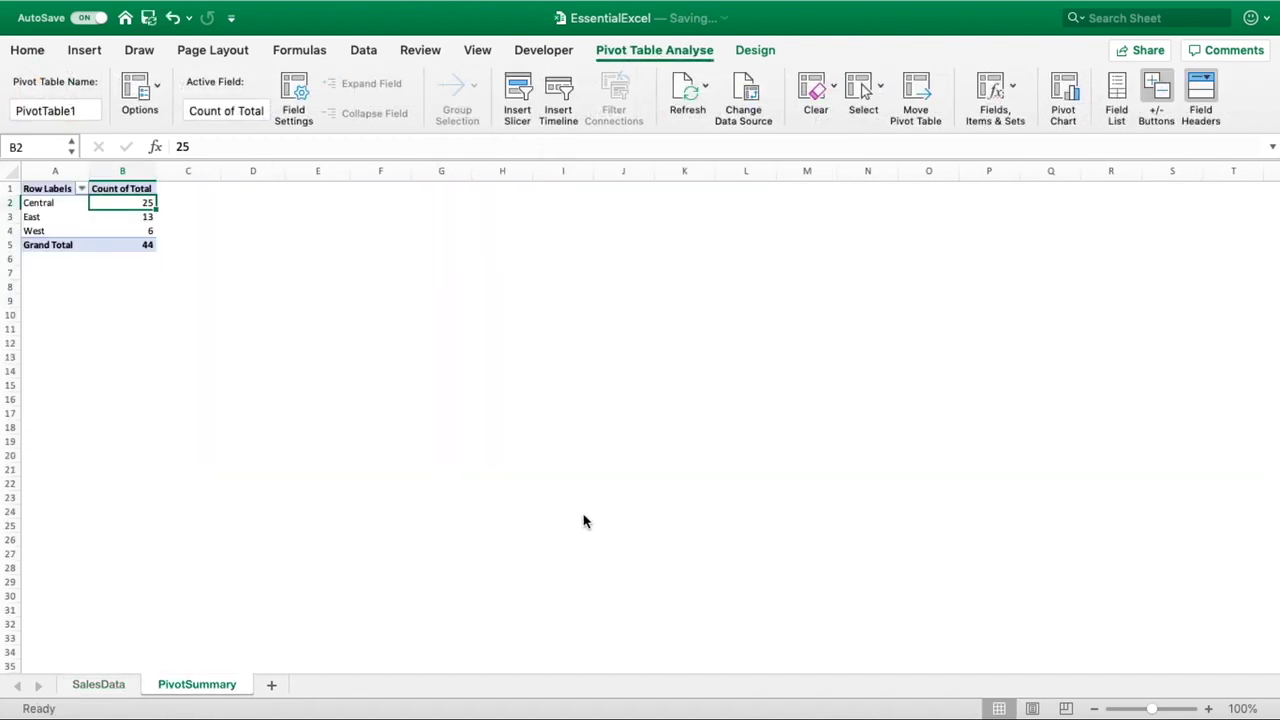
- Convert the range A1:G45 on the SalesData sheet into a table with headers
{"action": "left_click", "coordinate": [100, 686]}
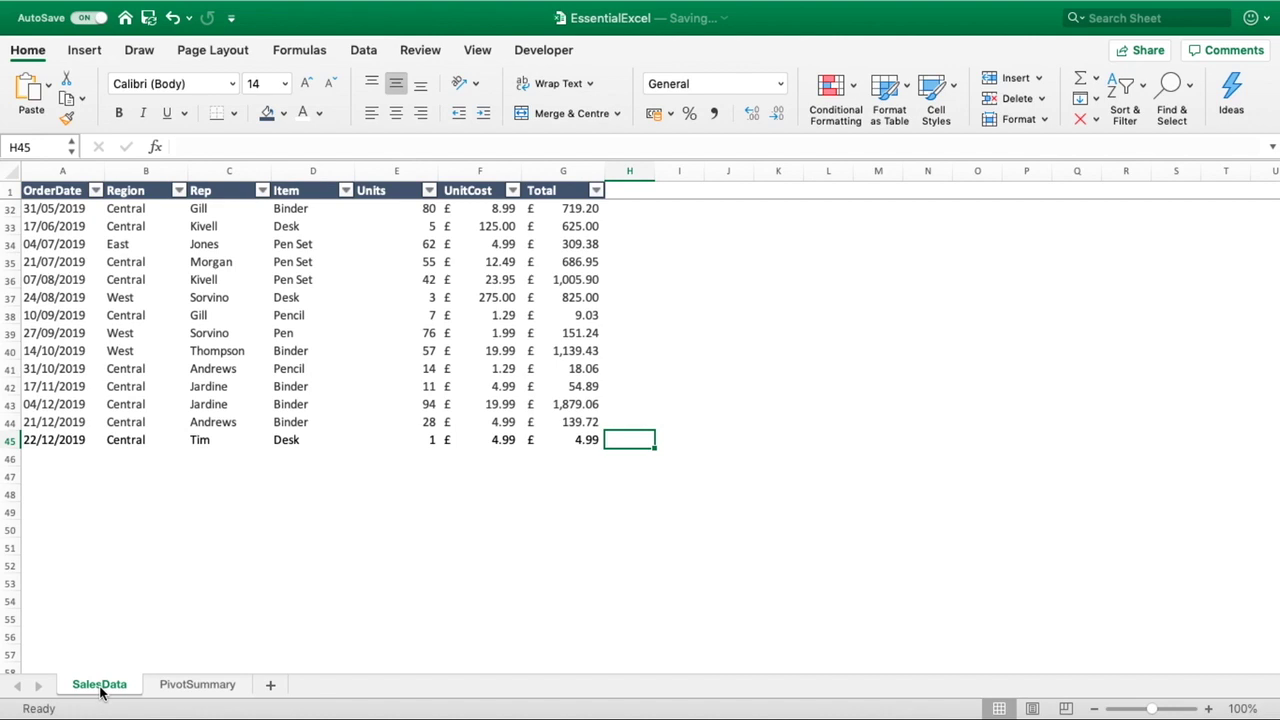
{"action": "key", "text": "ctrl+Home"}
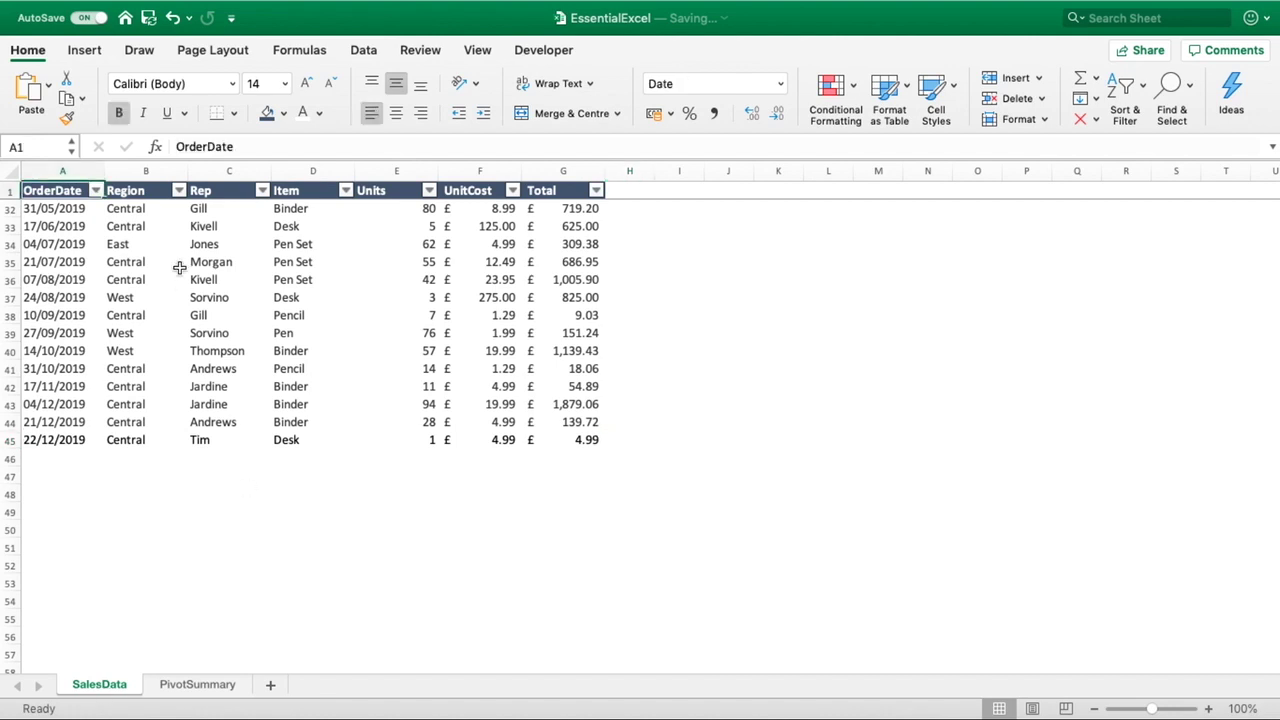
{"action": "left_click", "coordinate": [581, 441], "text": "shift"}
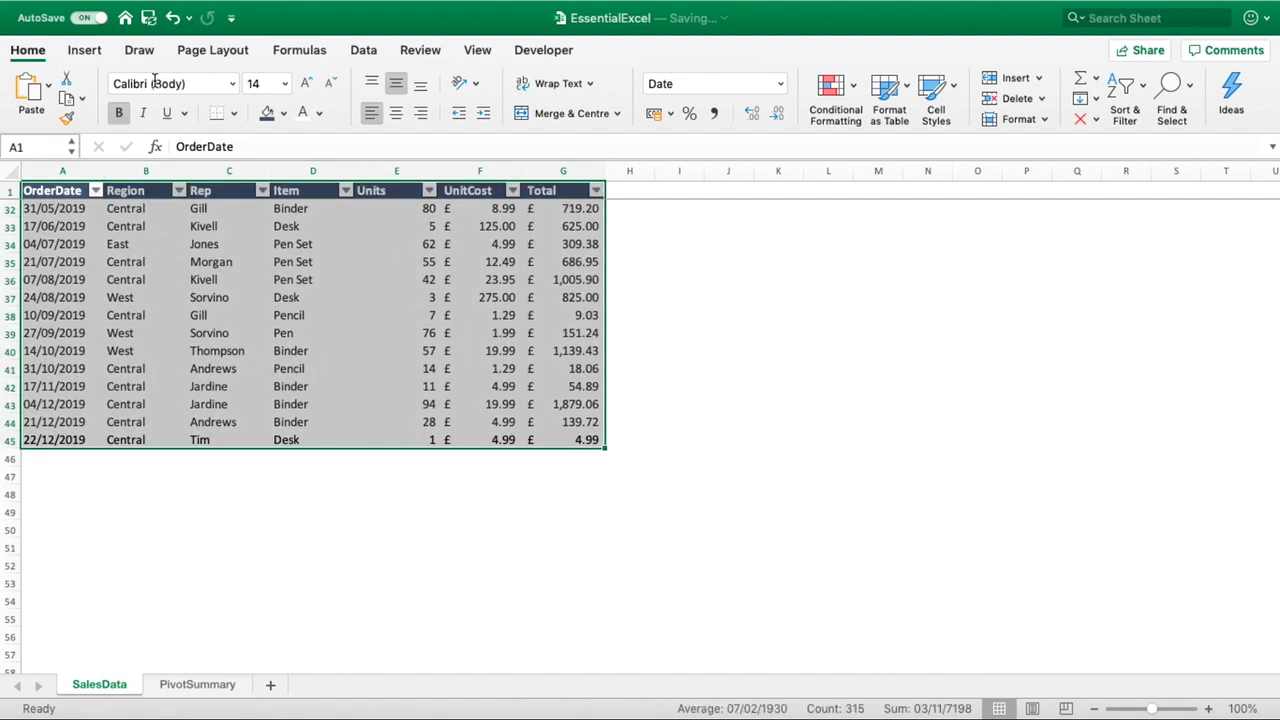
{"action": "left_click", "coordinate": [86, 50]}
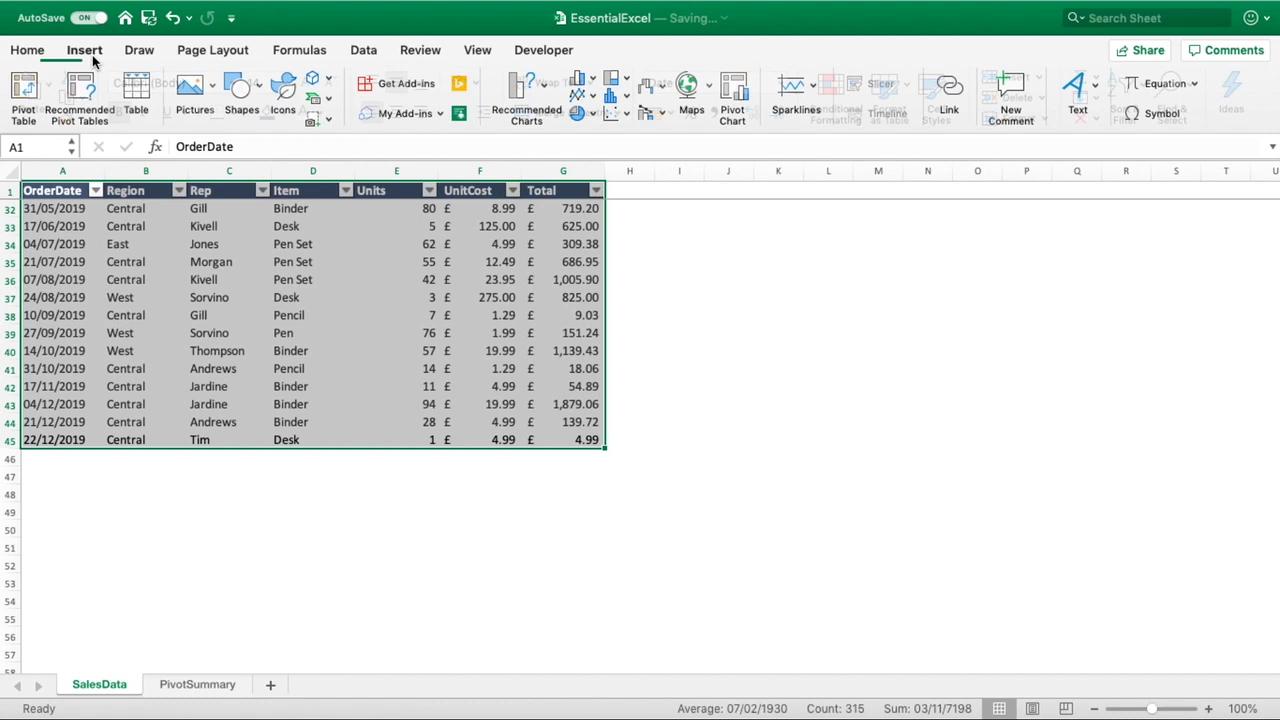
{"action": "left_click", "coordinate": [139, 90]}
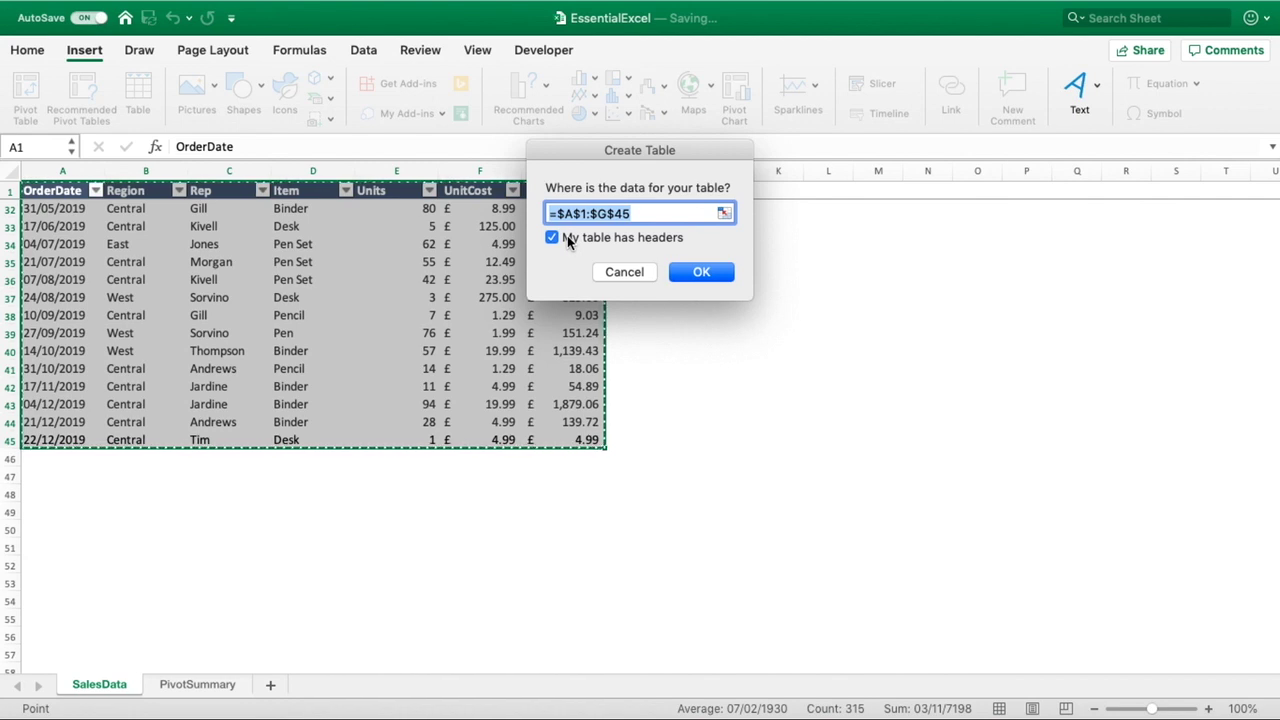
{"action": "left_click", "coordinate": [681, 272]}
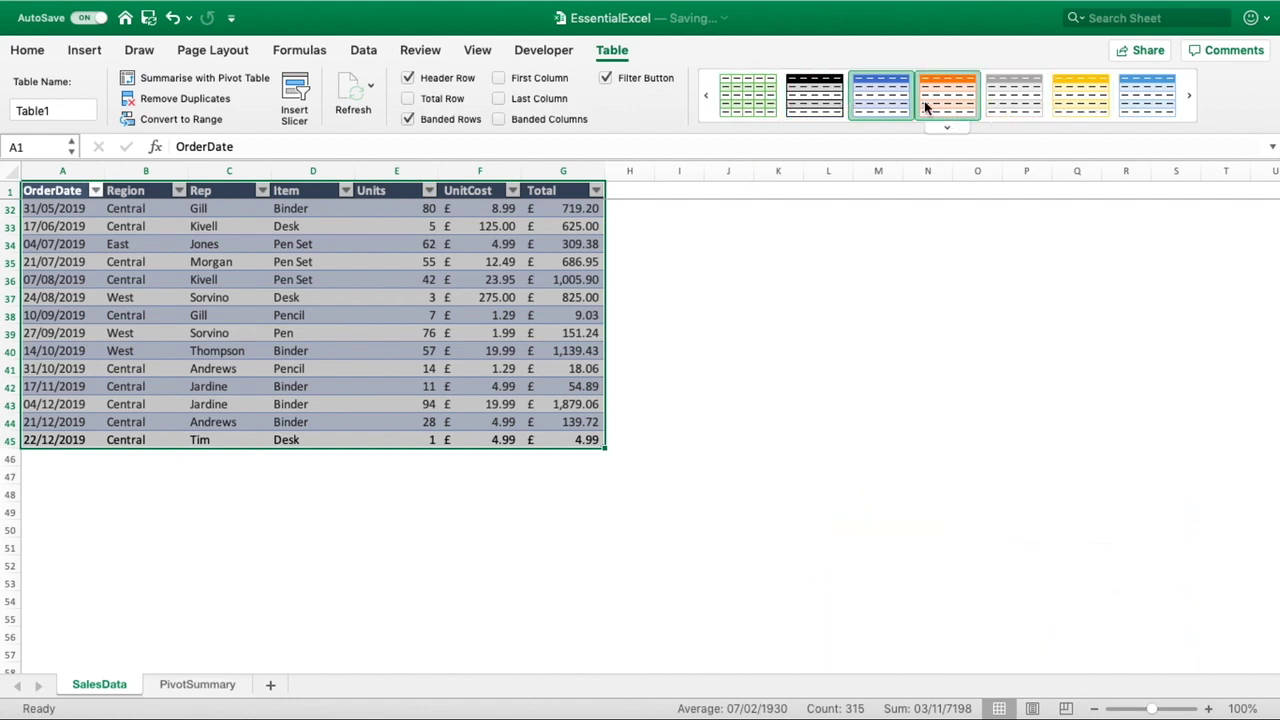
- Try the orange and grey banded styles on the sales table, and return it to the blue banded style
{"action": "left_click", "coordinate": [962, 105]}
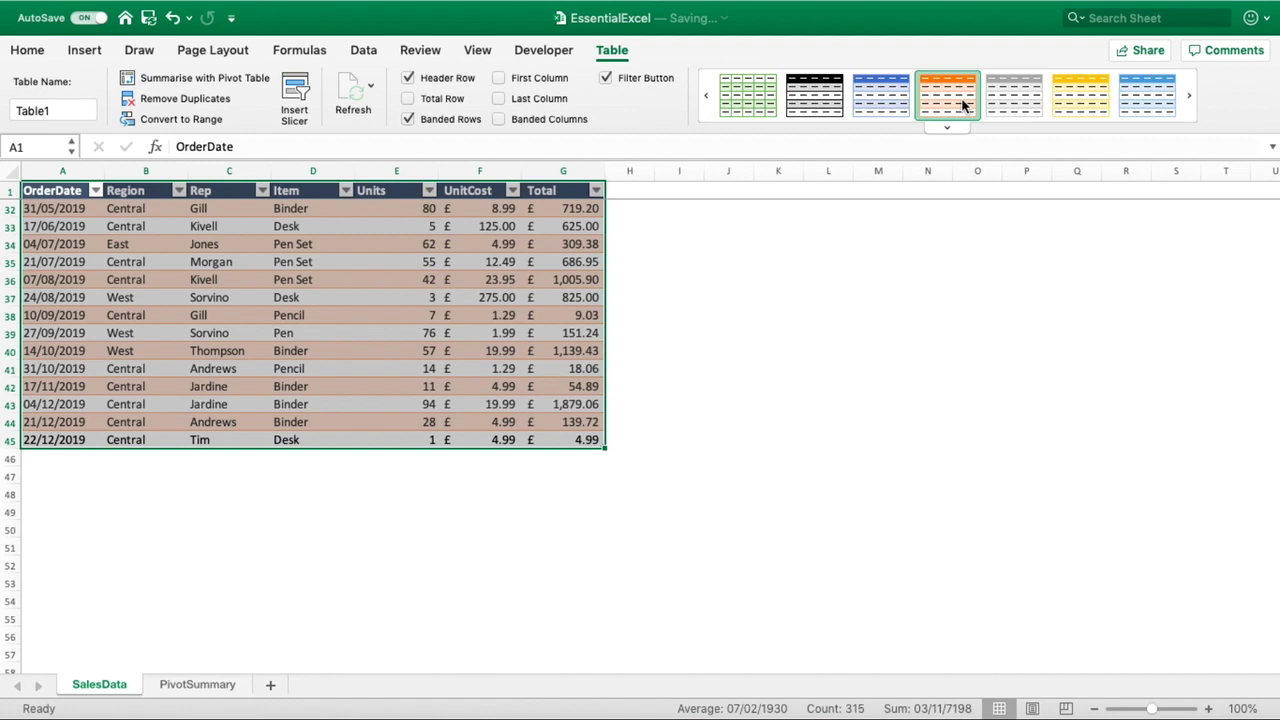
{"action": "left_click", "coordinate": [999, 95]}
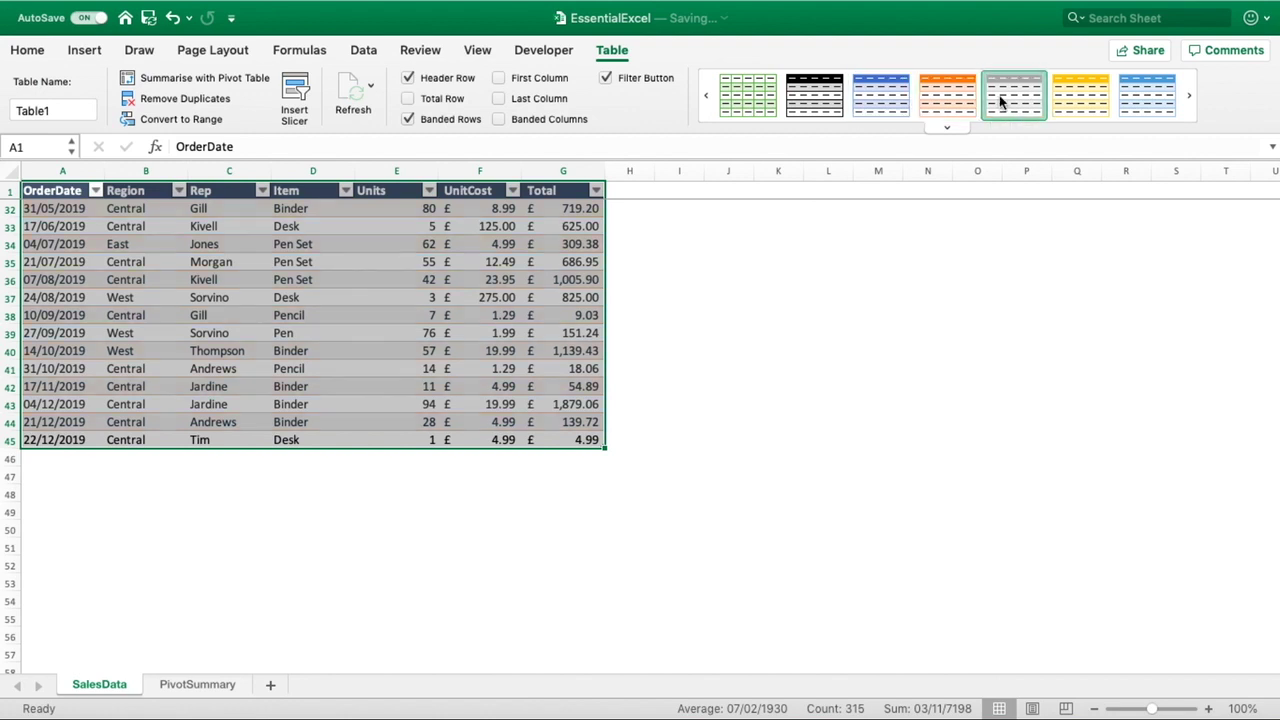
{"action": "left_click", "coordinate": [875, 94]}
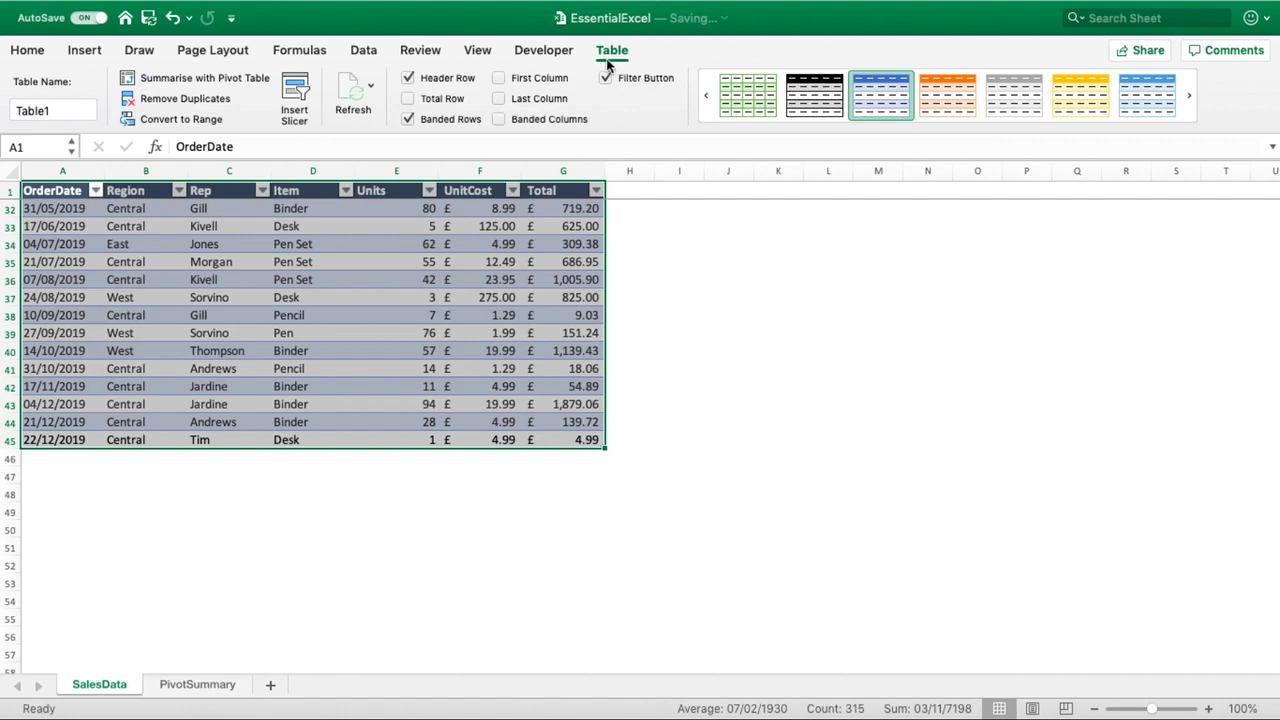
- Rename the sales table as SalesData
{"action": "left_click", "coordinate": [735, 265]}
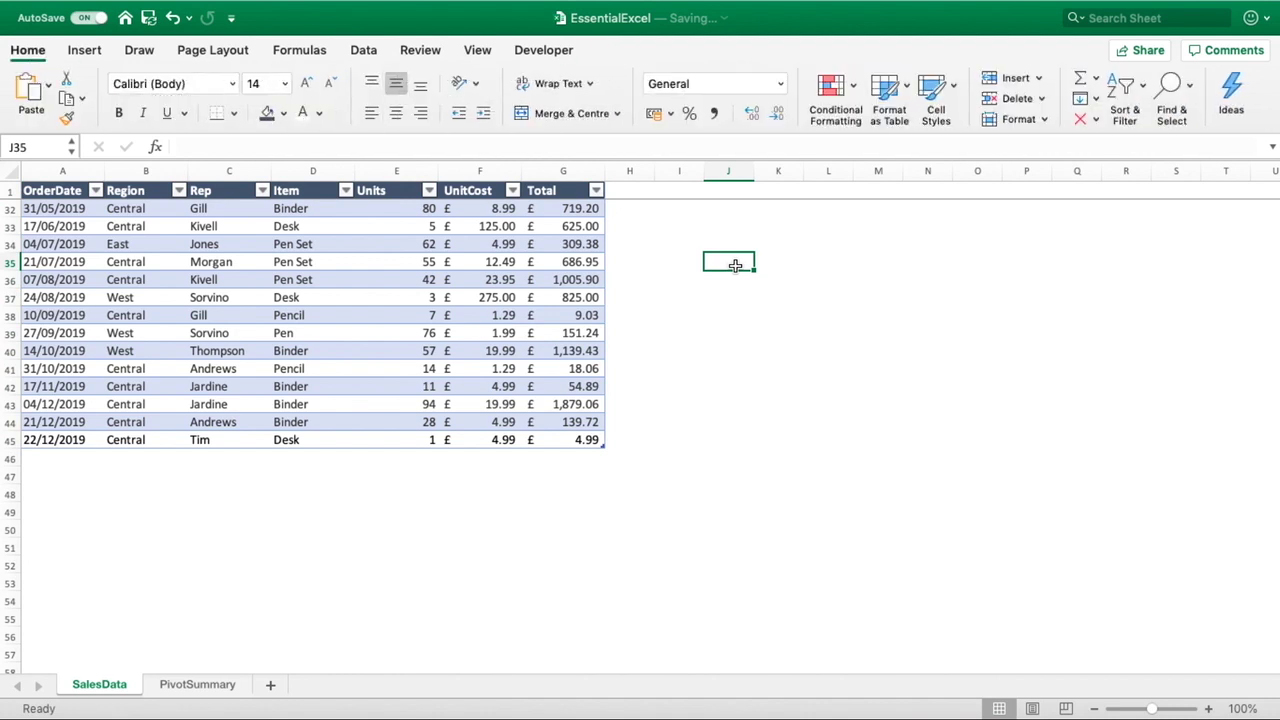
{"action": "left_click", "coordinate": [500, 262]}
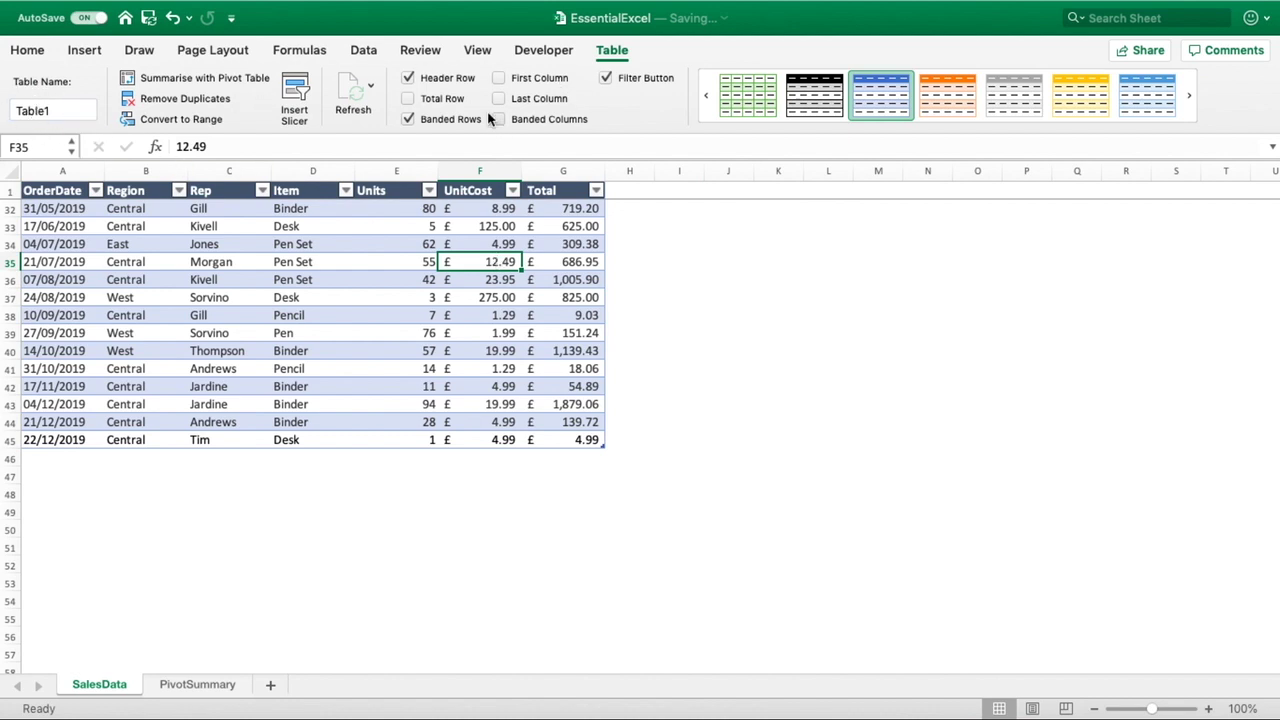
{"action": "left_click", "coordinate": [71, 112]}
{"action": "key", "text": "BackSpace"}
{"action": "key", "text": "BackSpace"}
{"action": "key", "text": "BackSpace"}
{"action": "key", "text": "BackSpace"}
{"action": "key", "text": "BackSpace"}
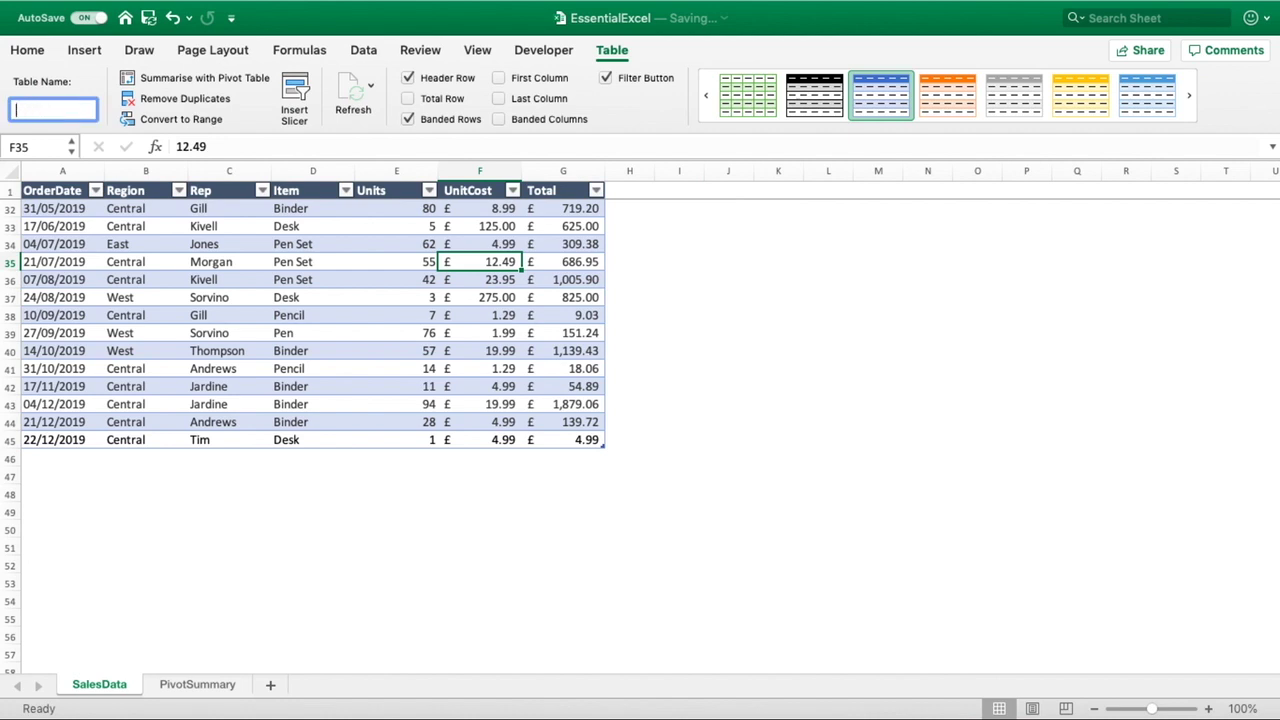
{"action": "type", "text": "SalesData"}
{"action": "key", "text": "Return"}
{"action": "left_click", "coordinate": [735, 347]}
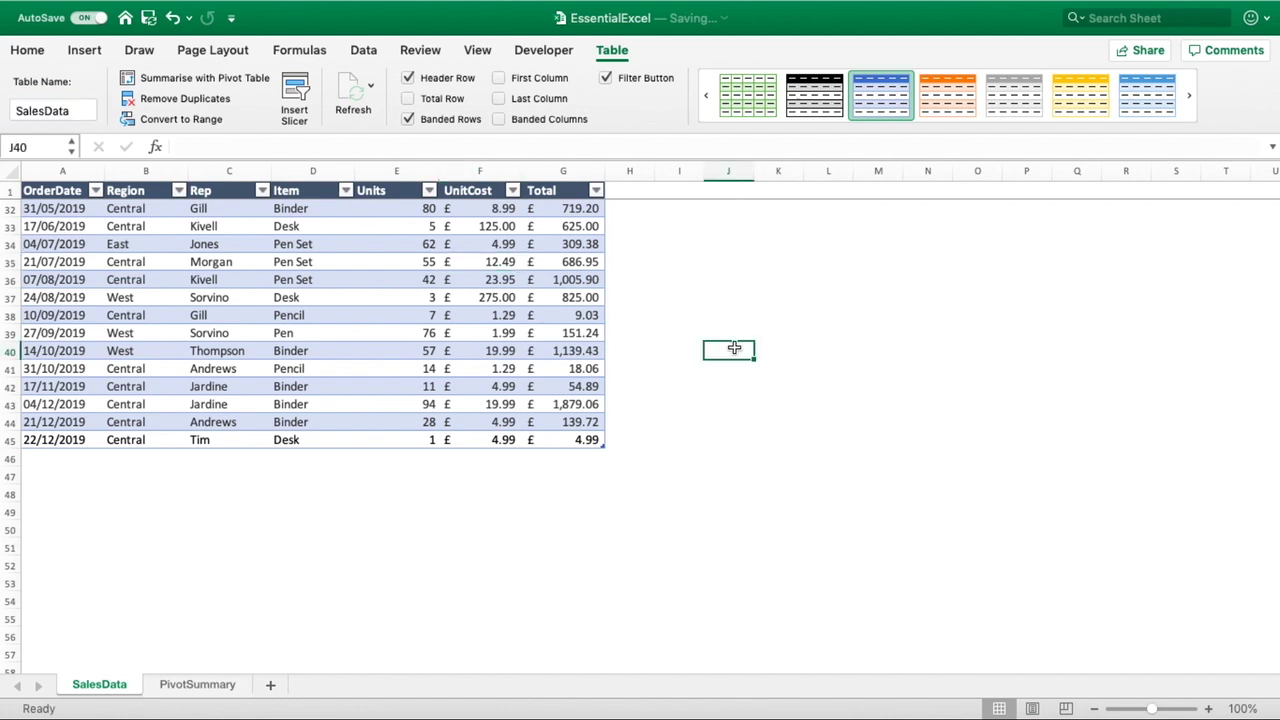
{"action": "left_click", "coordinate": [583, 297]}
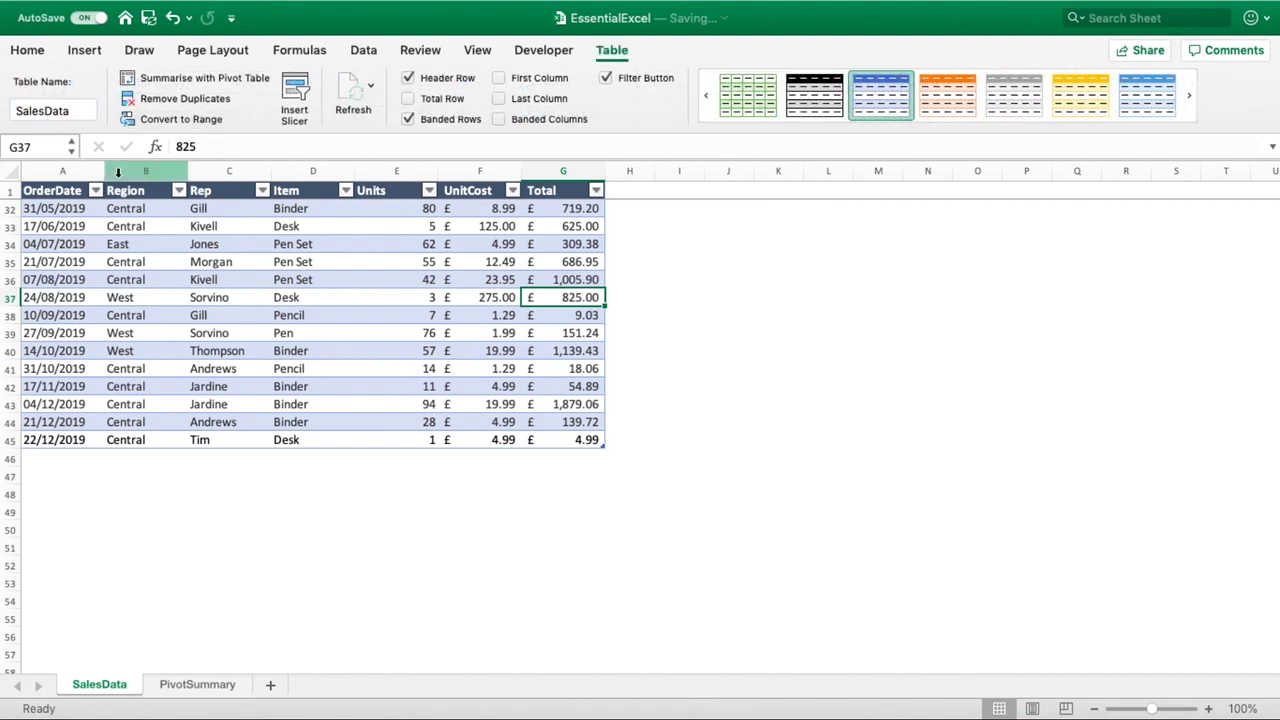
{"action": "left_click", "coordinate": [690, 311]}
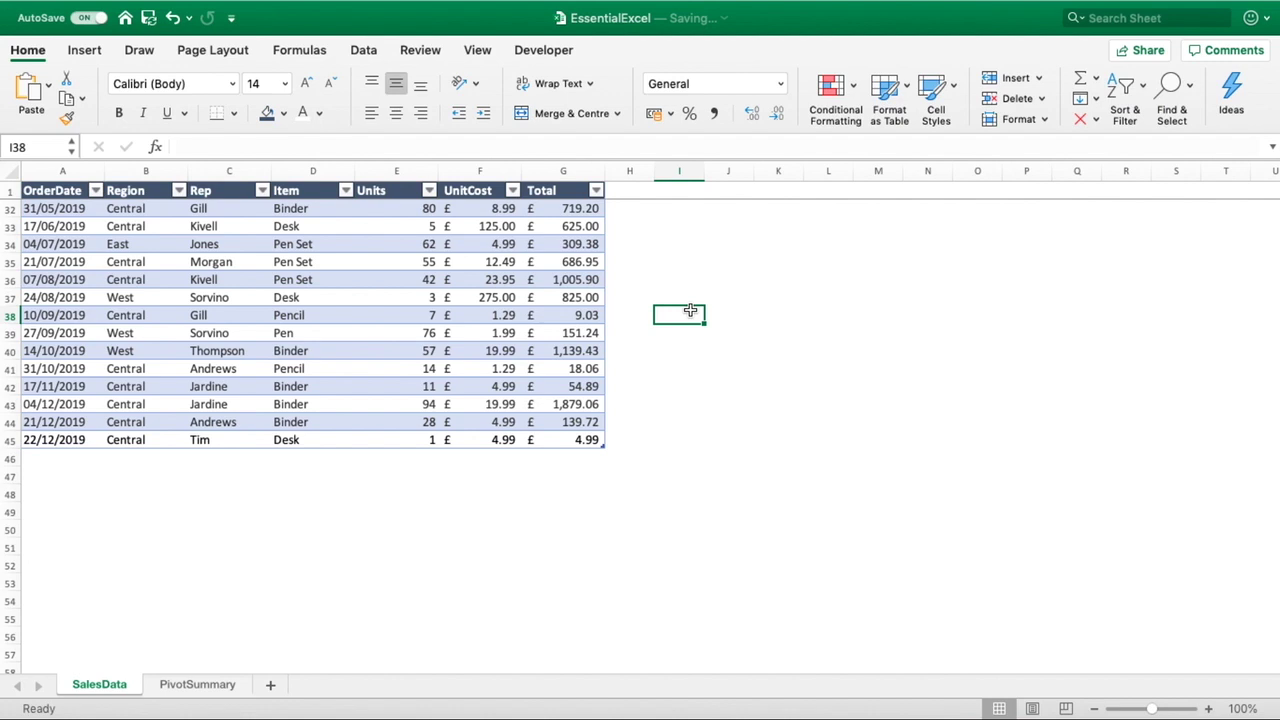
- Change the data source of the pivot table on PivotSummary to the SalesData table by selecting its full range from A1
{"action": "left_click", "coordinate": [188, 685]}
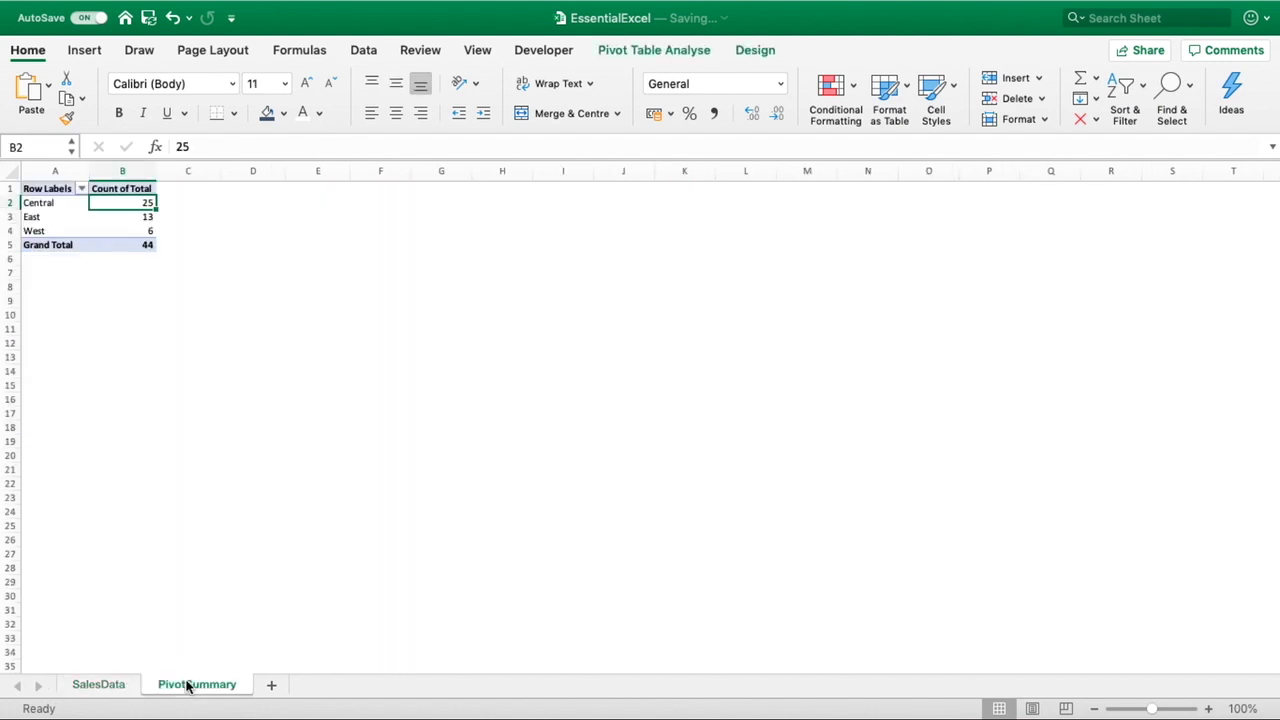
{"action": "left_click", "coordinate": [666, 50]}
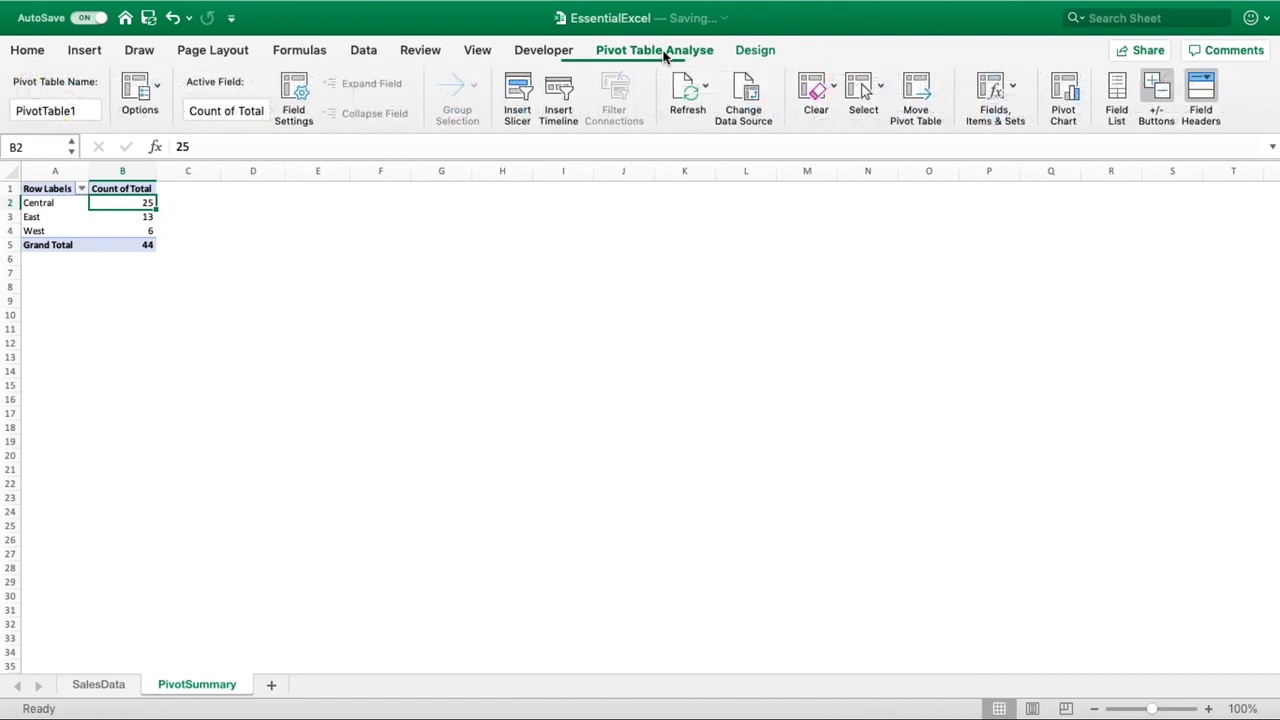
{"action": "left_click", "coordinate": [749, 92]}
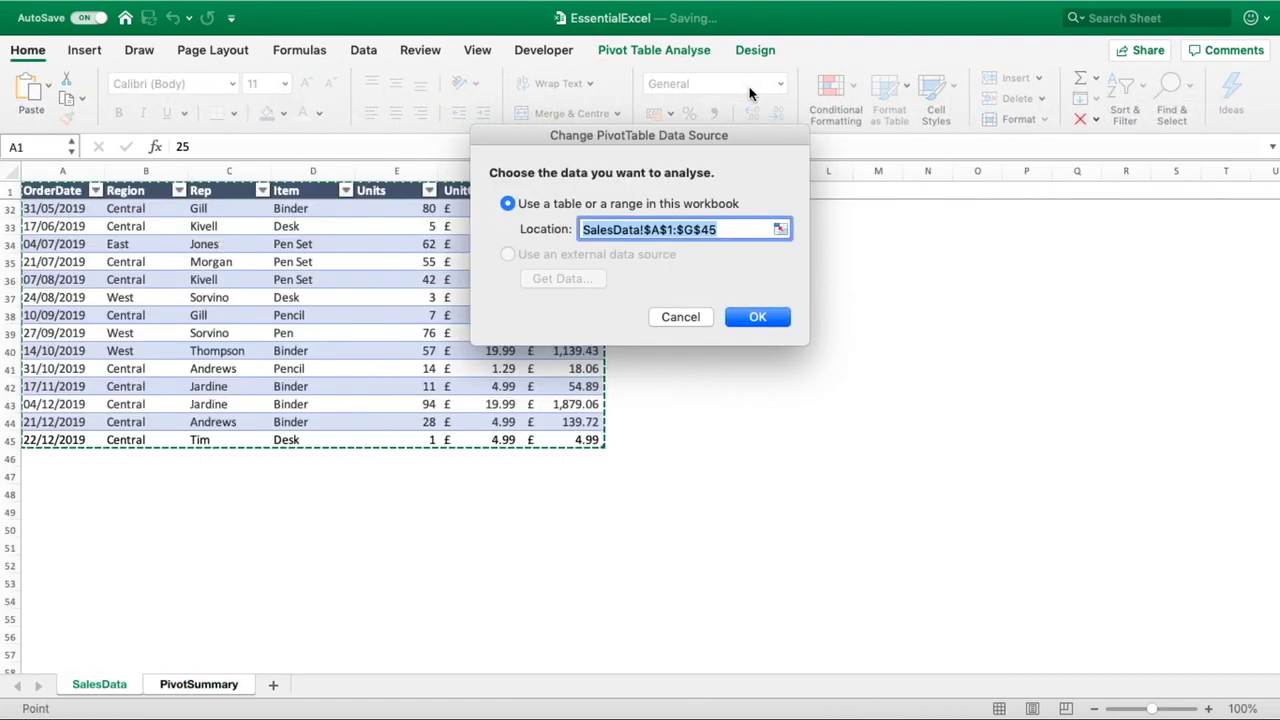
{"action": "left_click", "coordinate": [73, 190]}
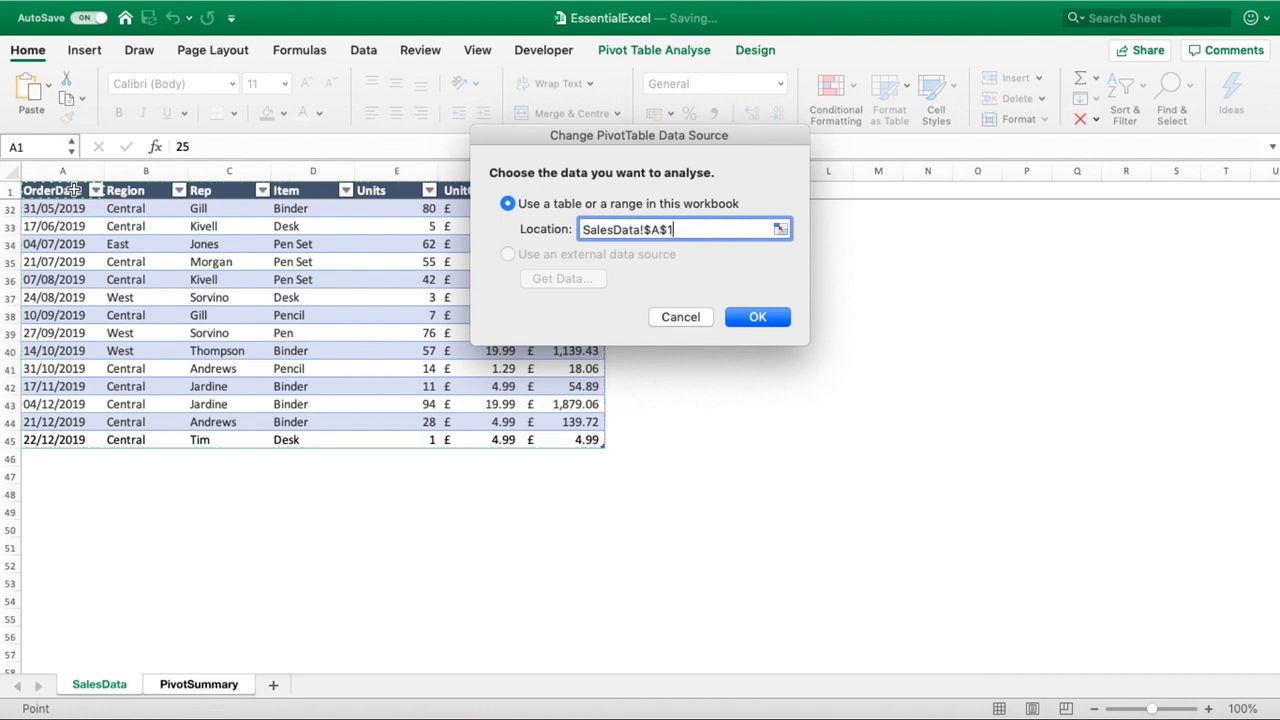
{"action": "key", "text": "super+shift+Right"}
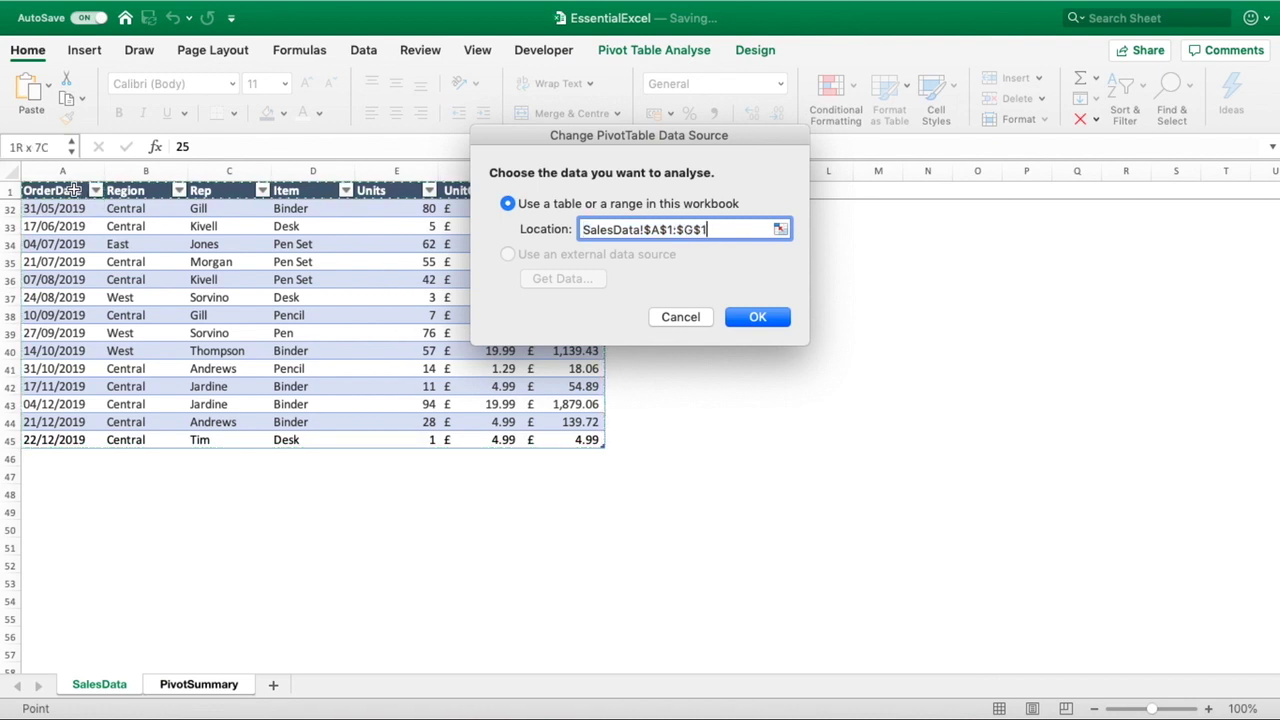
{"action": "key", "text": "super+shift+Down"}
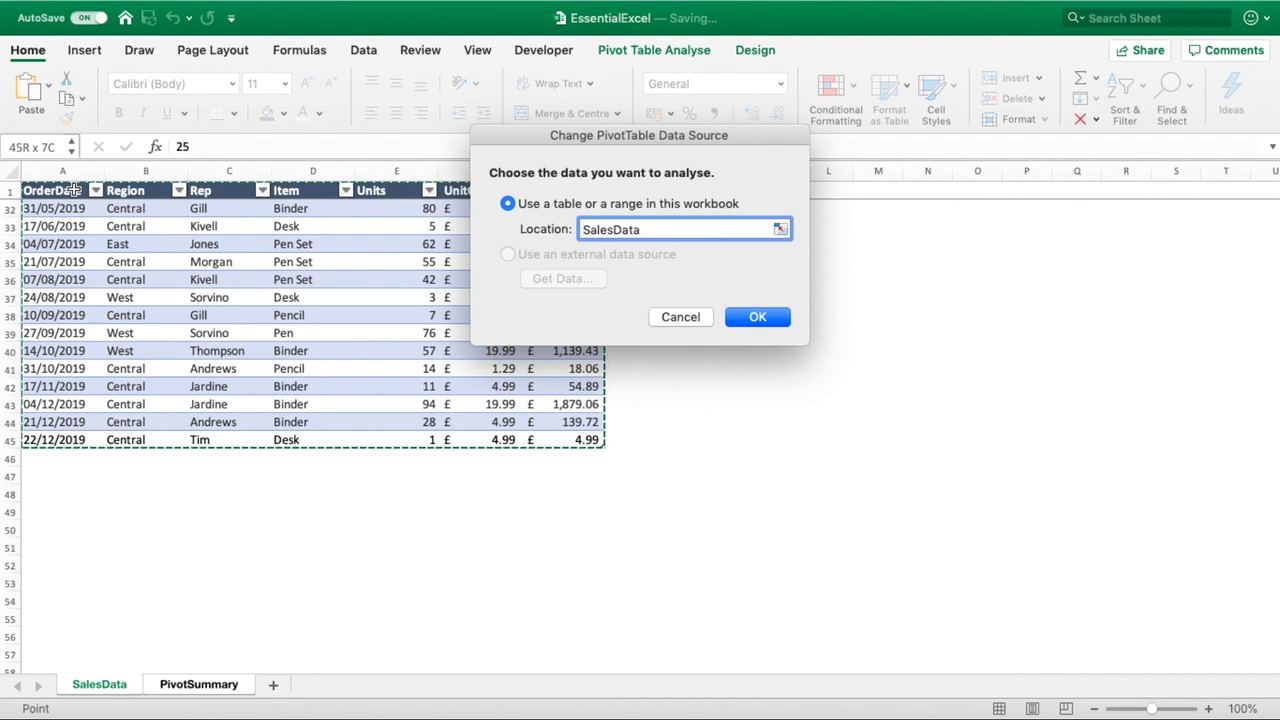
{"action": "left_click", "coordinate": [73, 190]}
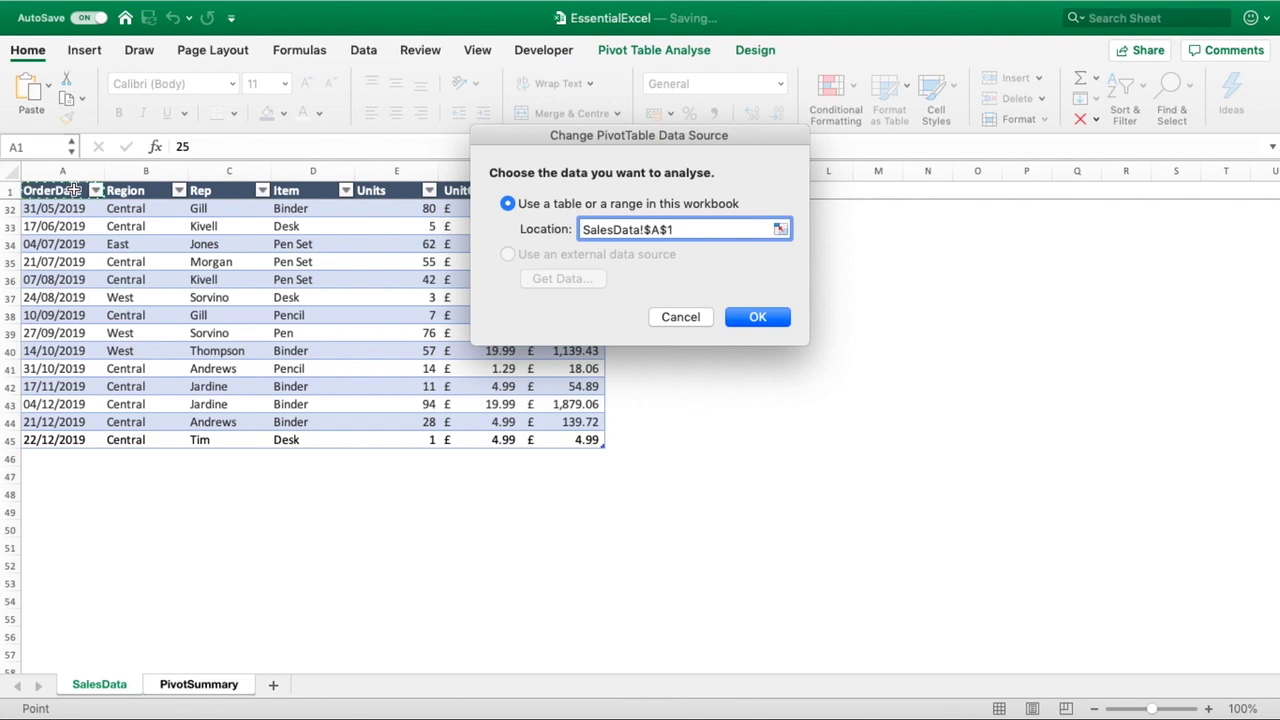
{"action": "key", "text": "super+shift+Right"}
{"action": "key", "text": "super+shift+Down"}
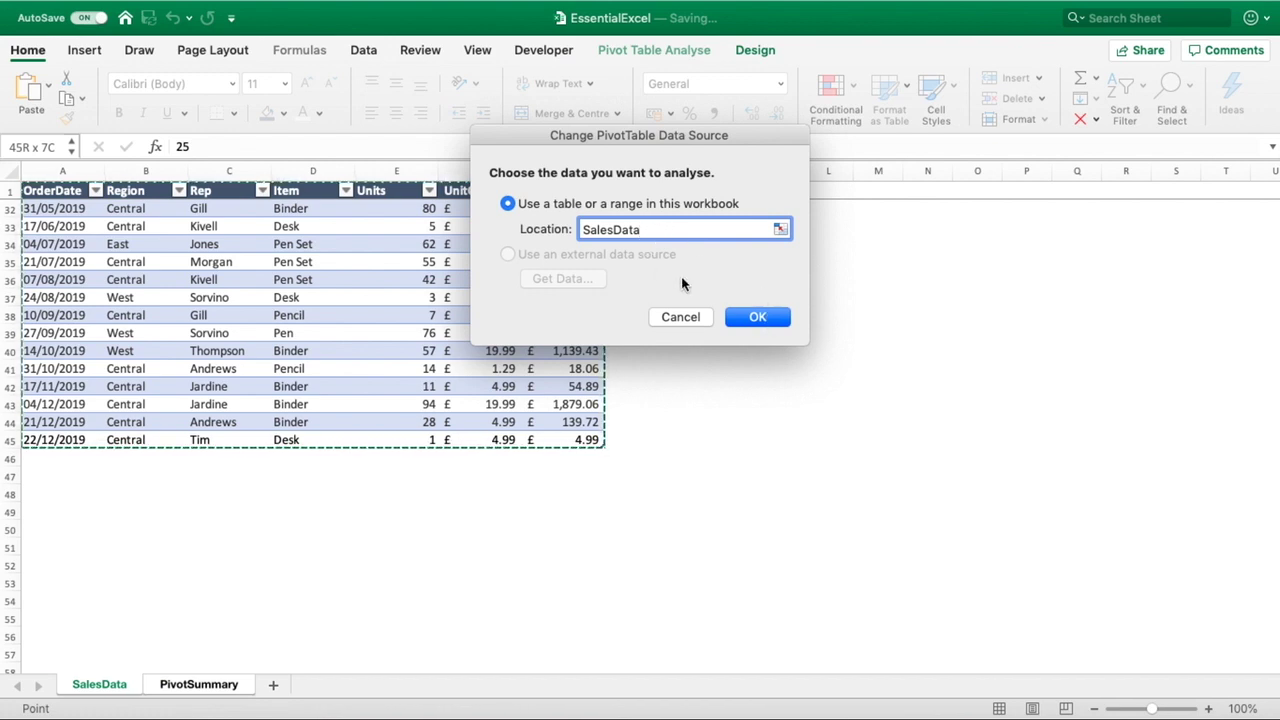
{"action": "left_click", "coordinate": [743, 310]}
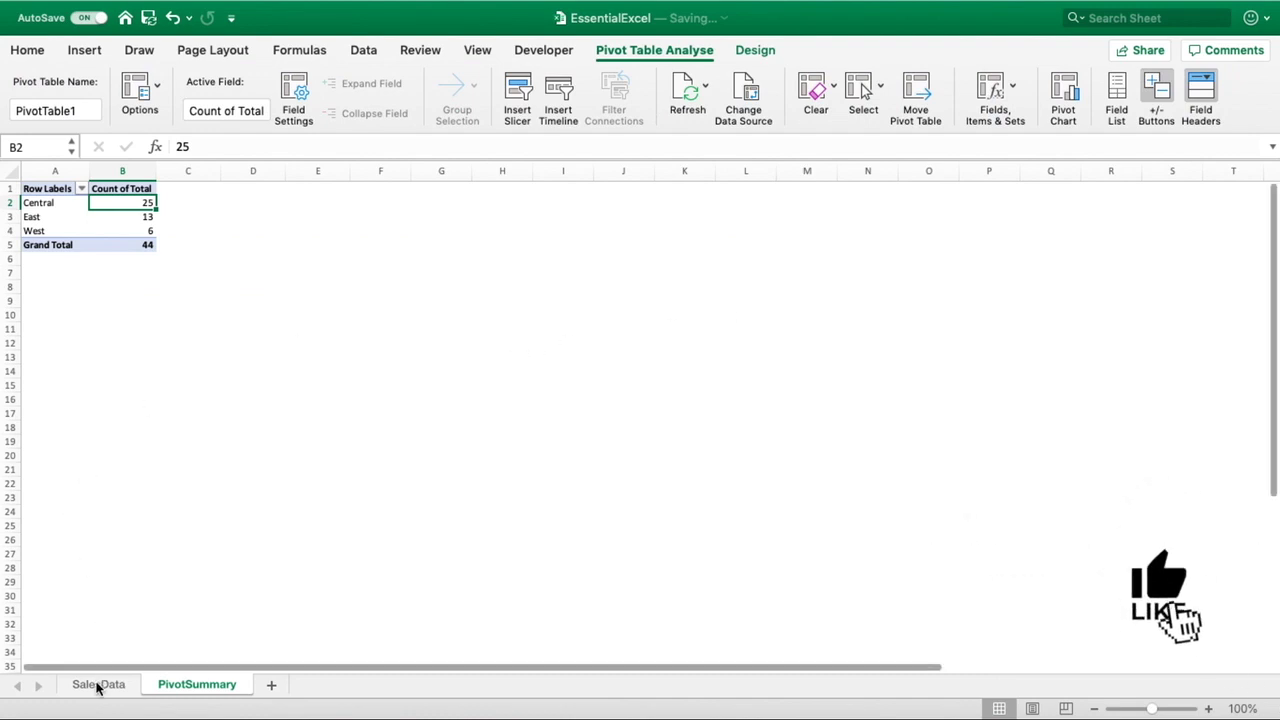
- Enter the pivot counts 25, 13 and 6 as fixed comparison values in cells D2 to D4 of PivotSummary
{"action": "left_click", "coordinate": [263, 203]}
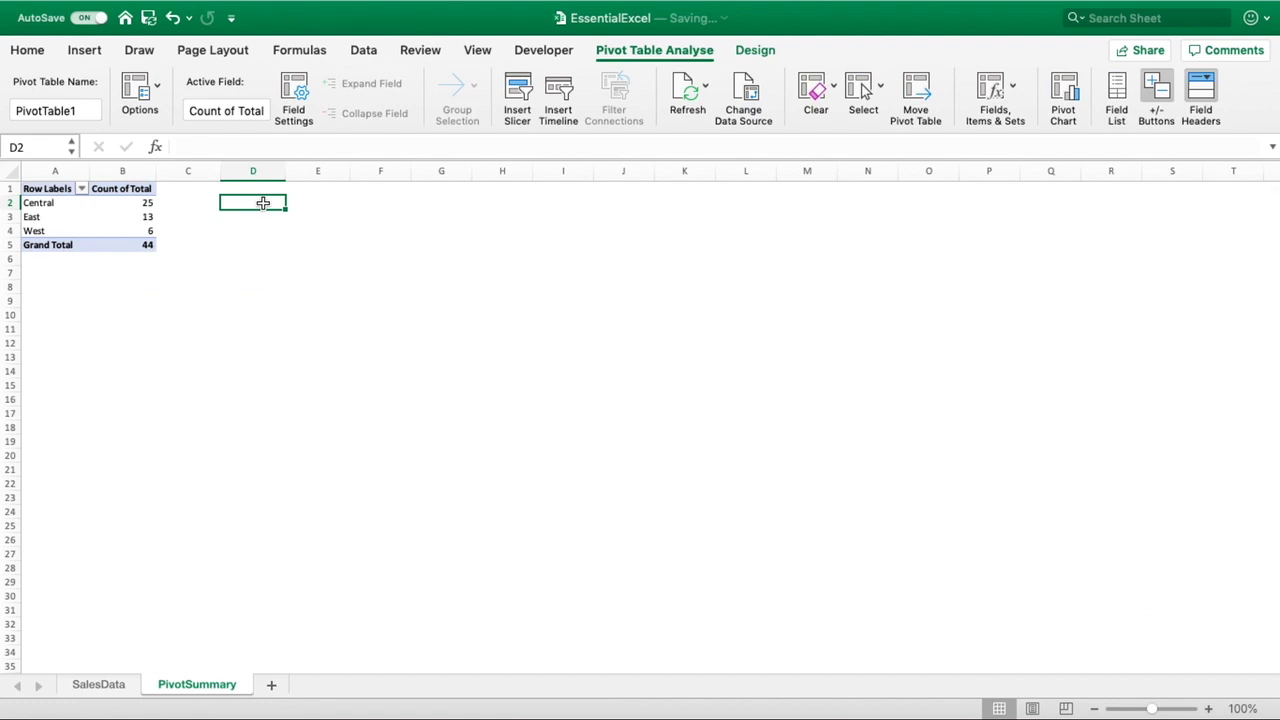
{"action": "type", "text": "=B2"}
{"action": "key", "text": "Return"}
{"action": "type", "text": "=B3"}
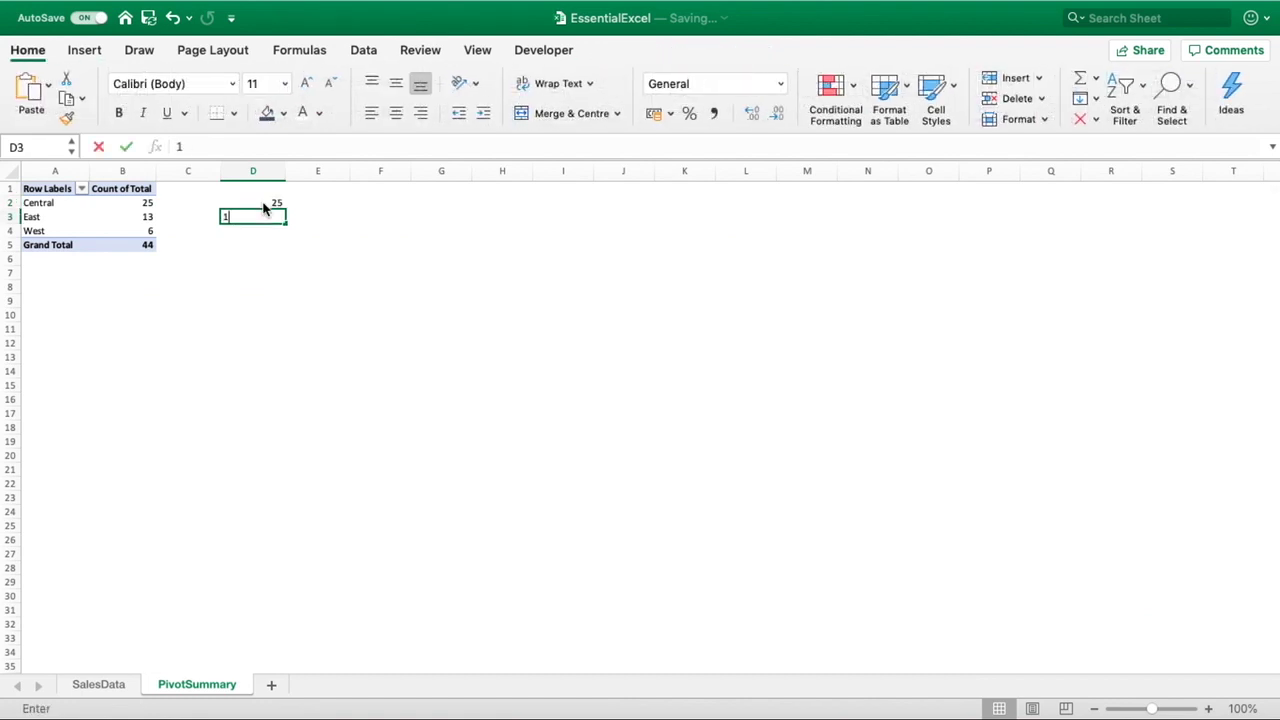
{"action": "key", "text": "Return"}
{"action": "type", "text": "=B4"}
{"action": "key", "text": "Return"}
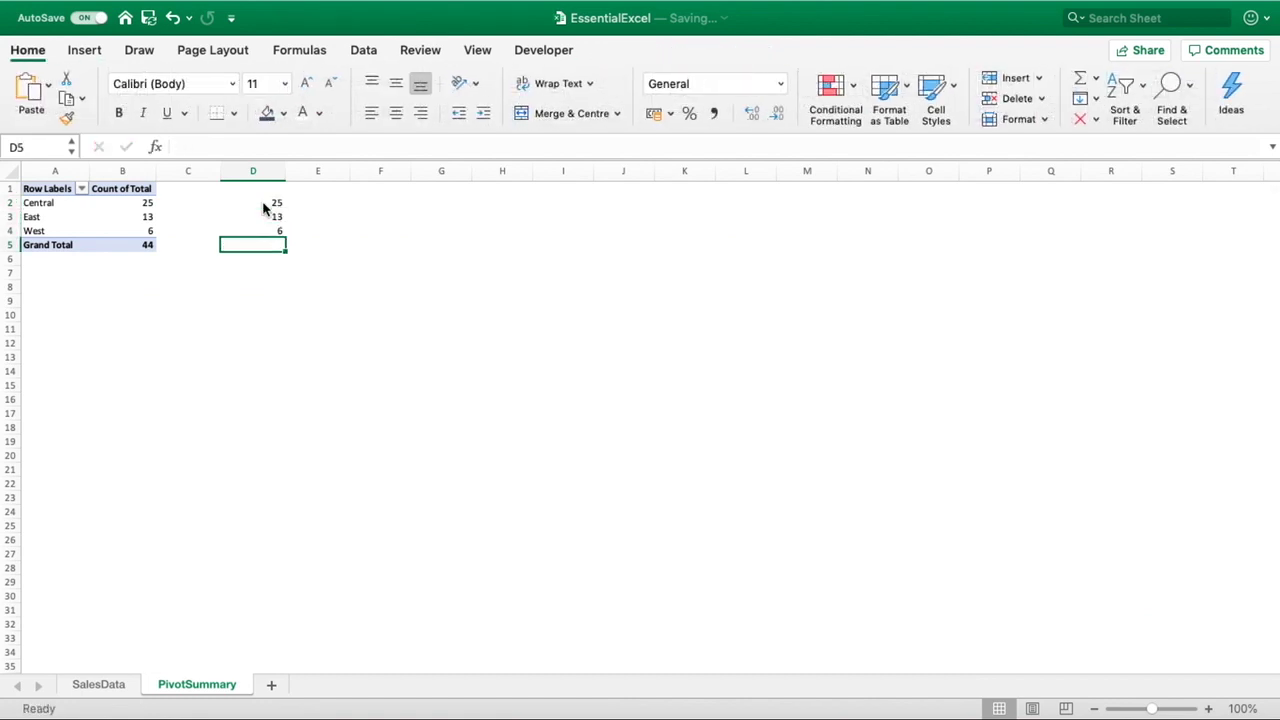
{"action": "left_click", "coordinate": [268, 330]}
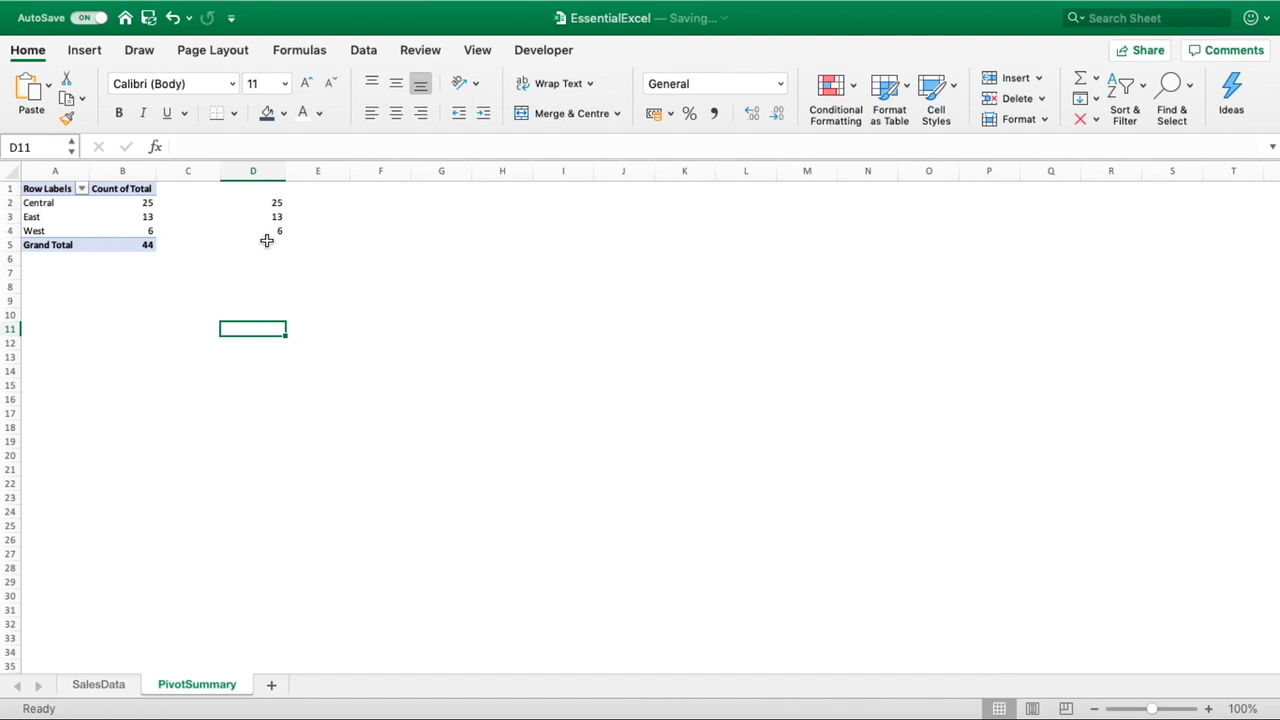
- Start a new record in row 46 of the SalesData sheet with order date 23/12/2019 and region Central
{"action": "left_click", "coordinate": [118, 688]}
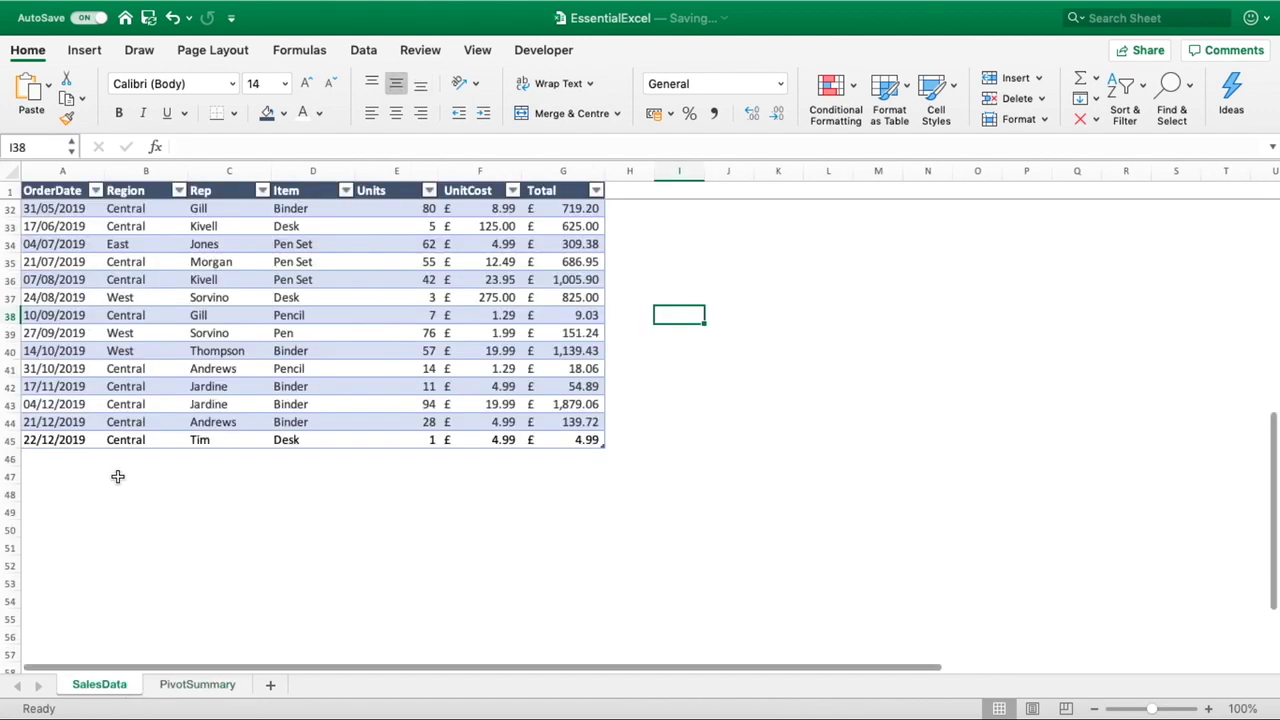
{"action": "left_click", "coordinate": [81, 458]}
{"action": "type", "text": "2"}
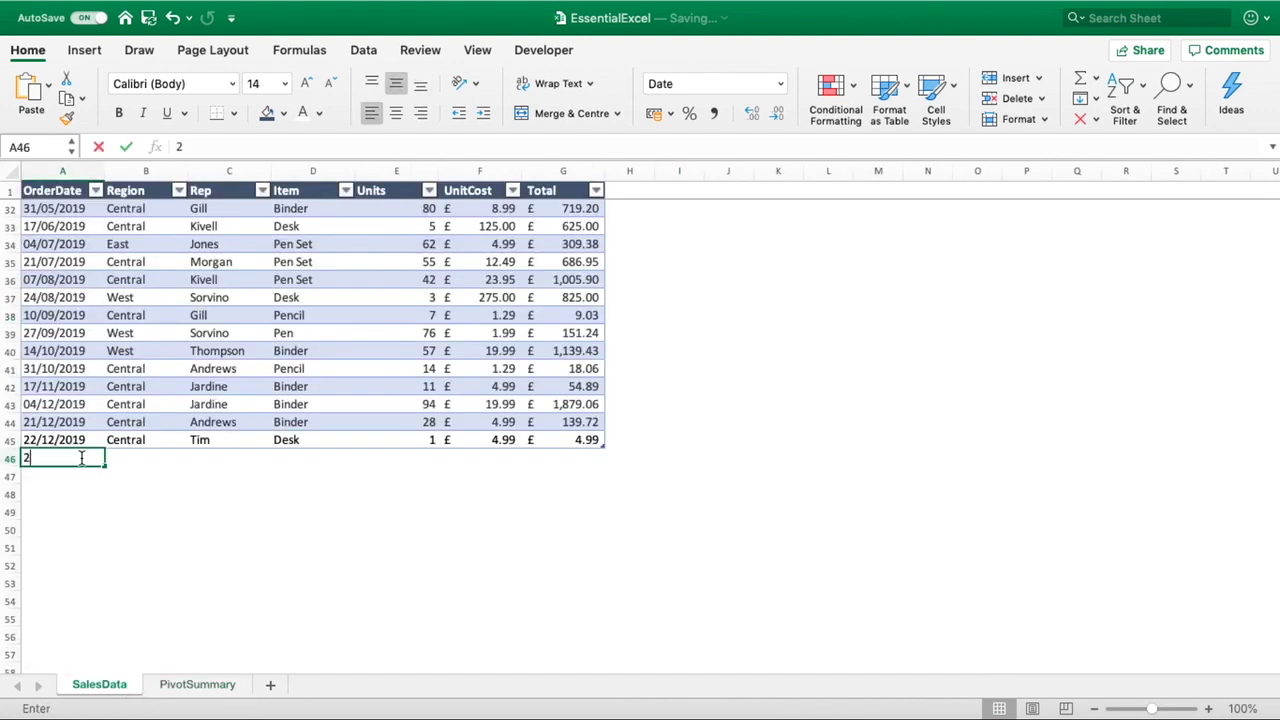
{"action": "type", "text": "3/12/2"}
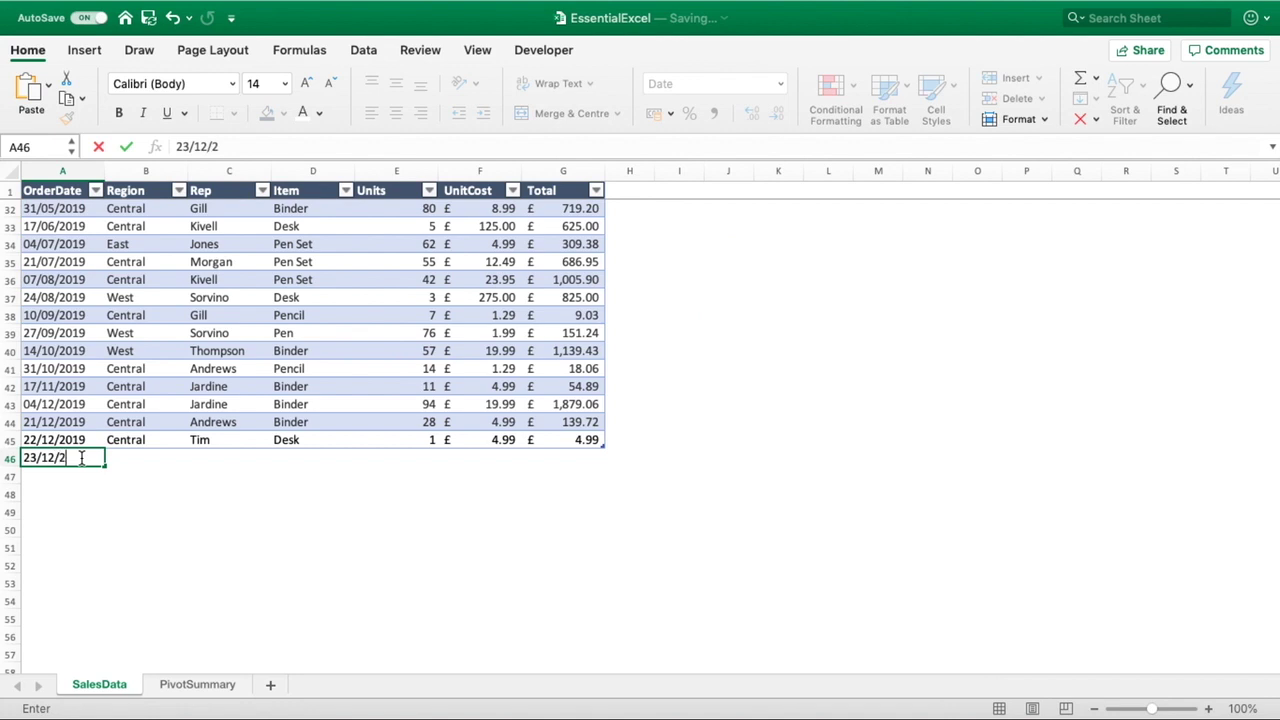
{"action": "type", "text": "019"}
{"action": "key", "text": "Tab"}
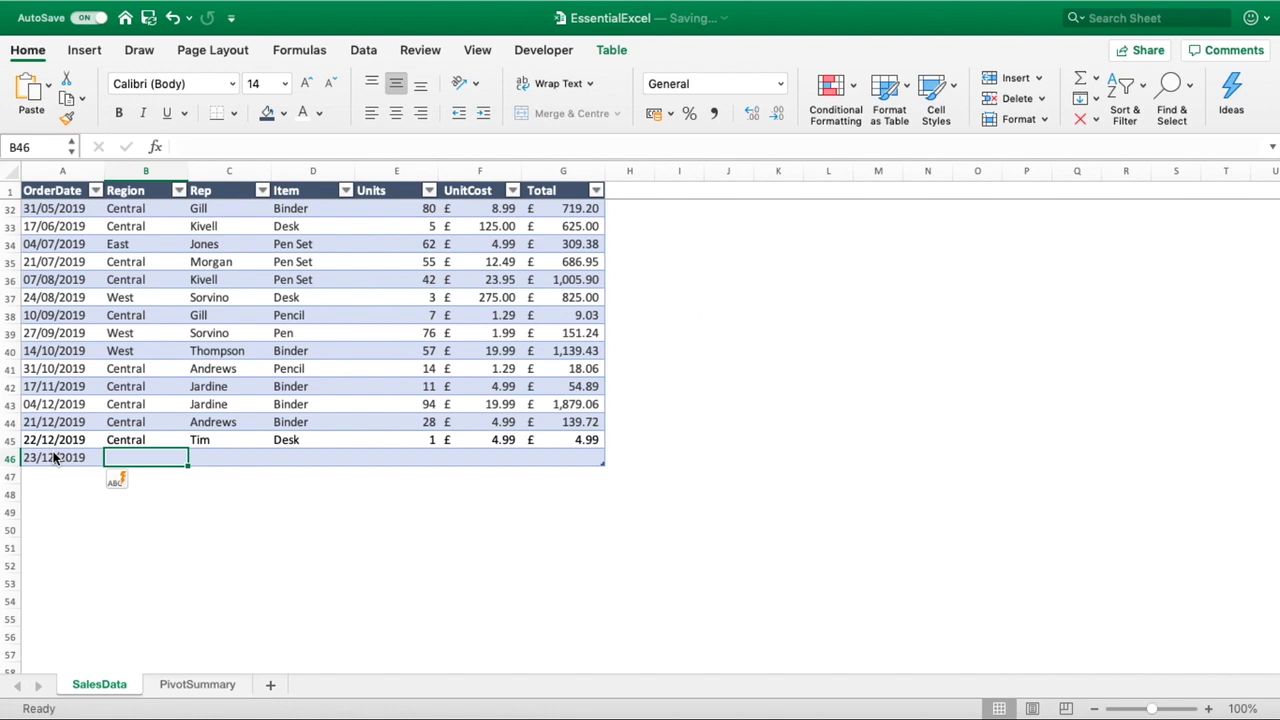
{"action": "type", "text": "Central"}
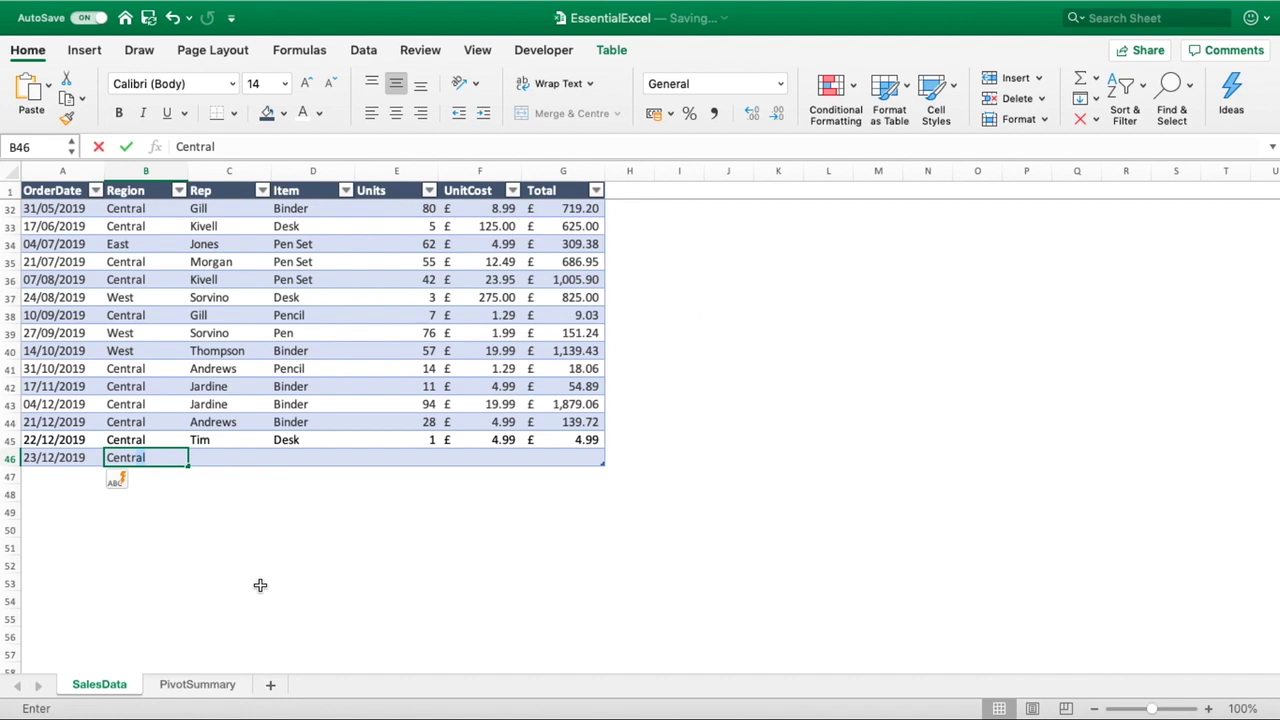
{"action": "key", "text": "Tab"}
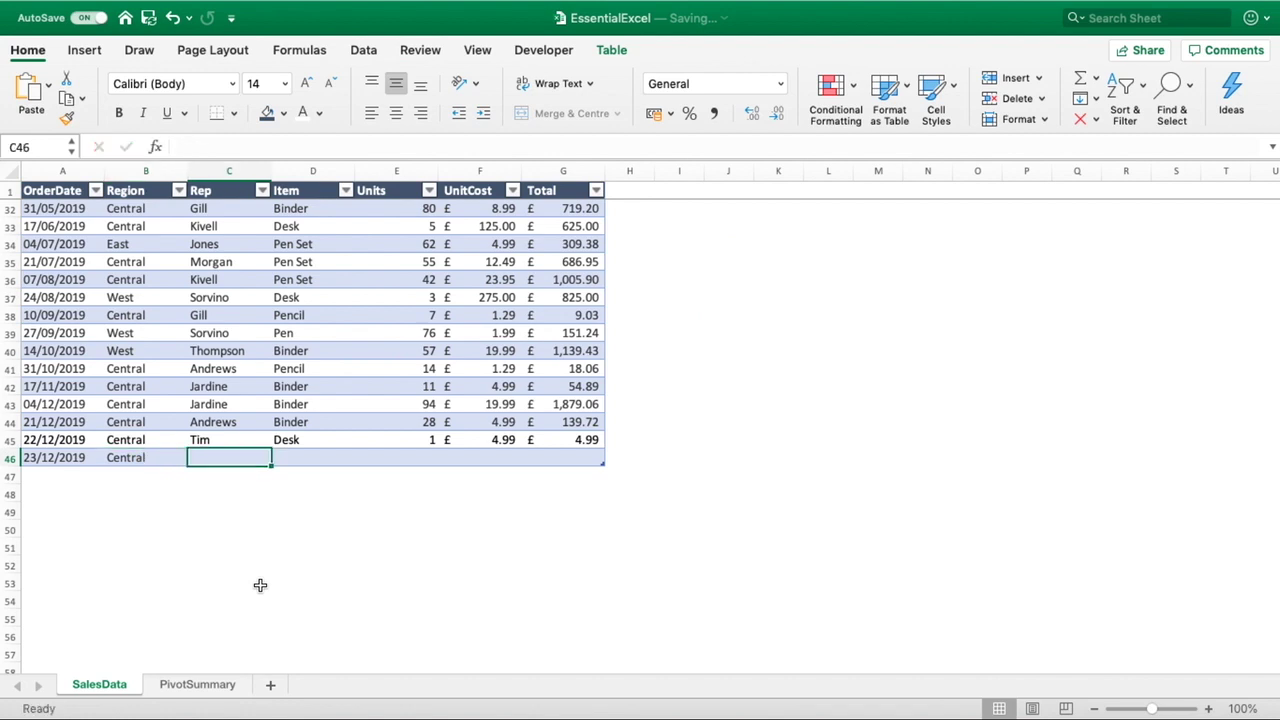
- Complete the record in row 46 with the rep's name, item Binder, 1 unit, unit cost 6.99 and total 6.99
{"action": "type", "text": "John"}
{"action": "key", "text": "Tab"}
{"action": "type", "text": "B"}
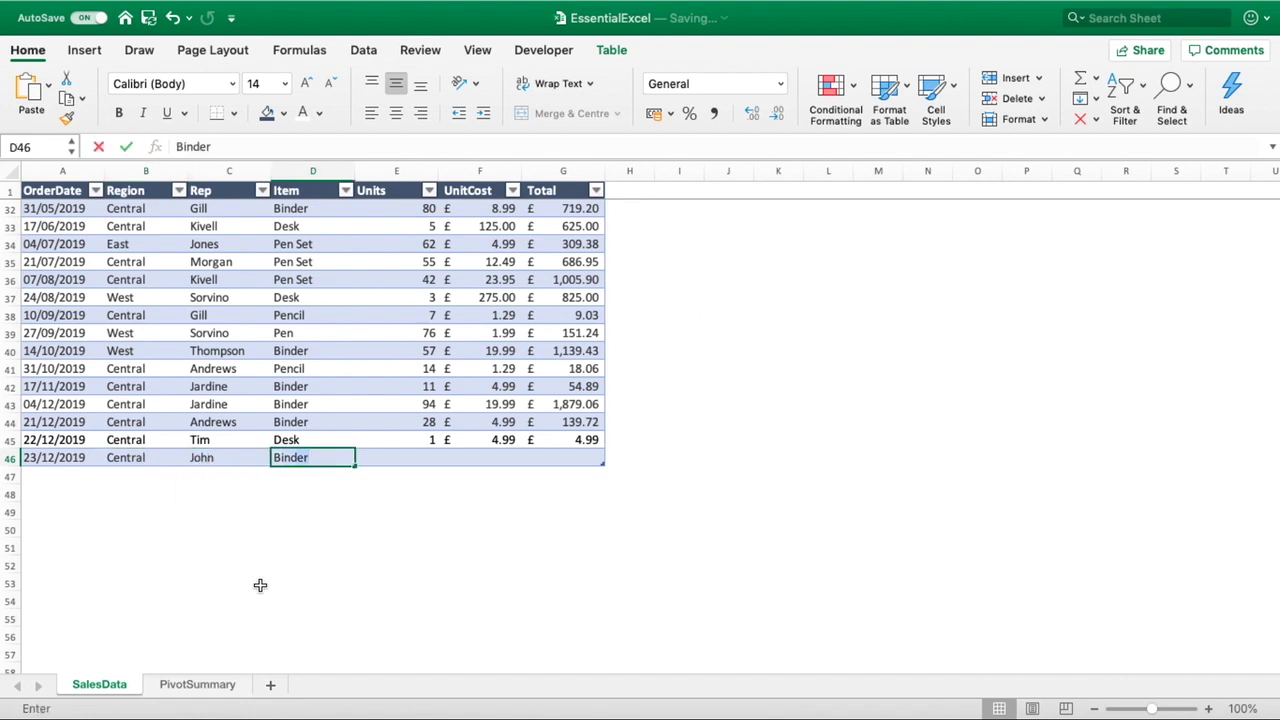
{"action": "type", "text": "inder"}
{"action": "key", "text": "Tab"}
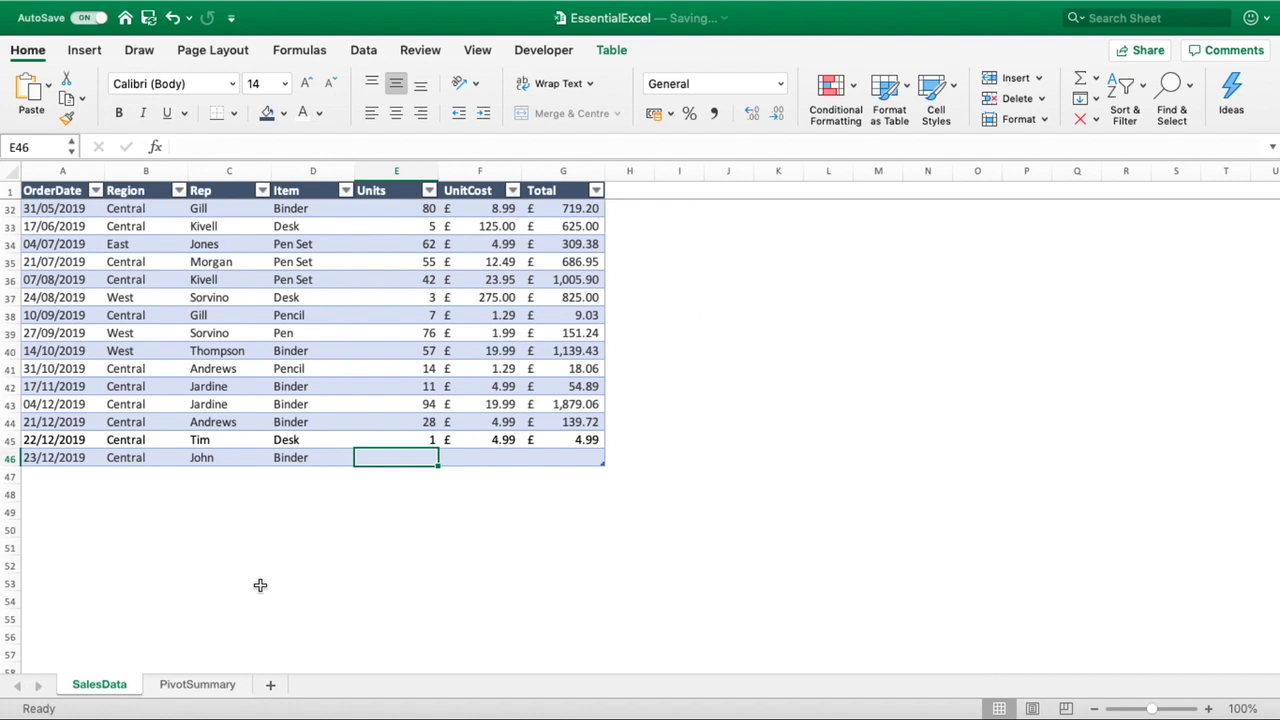
{"action": "type", "text": "1"}
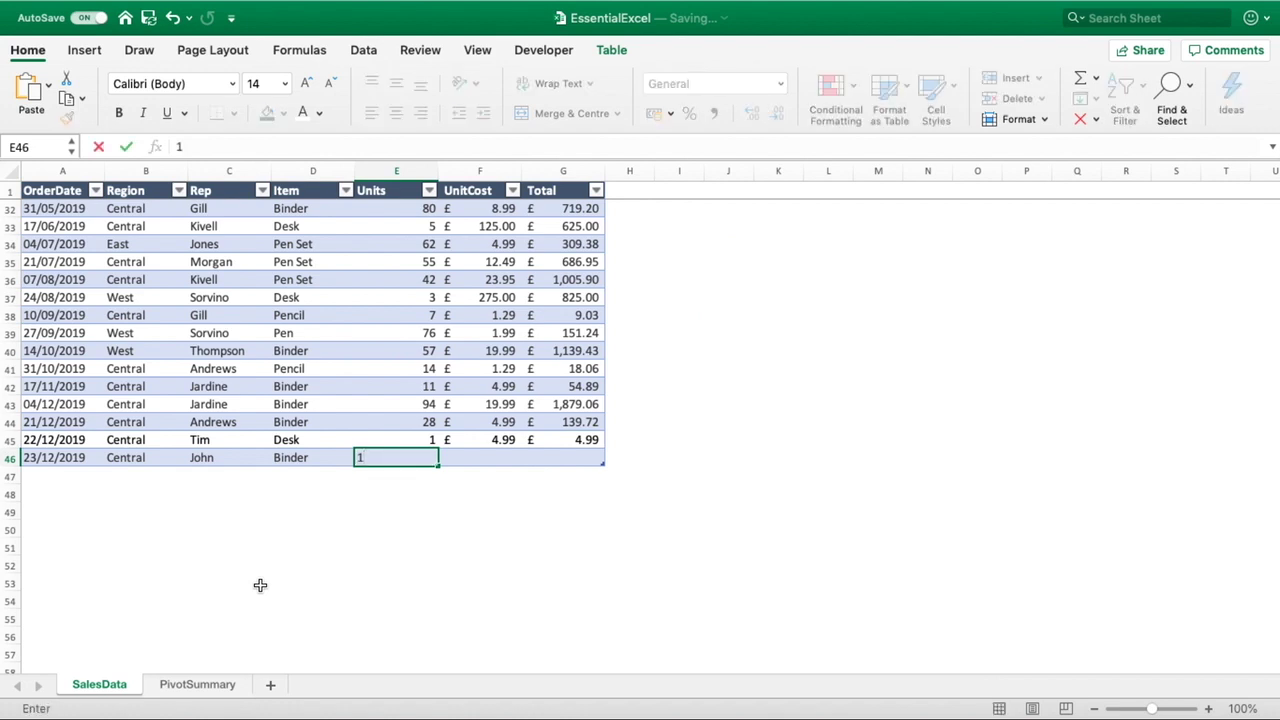
{"action": "key", "text": "Tab"}
{"action": "type", "text": "6."}
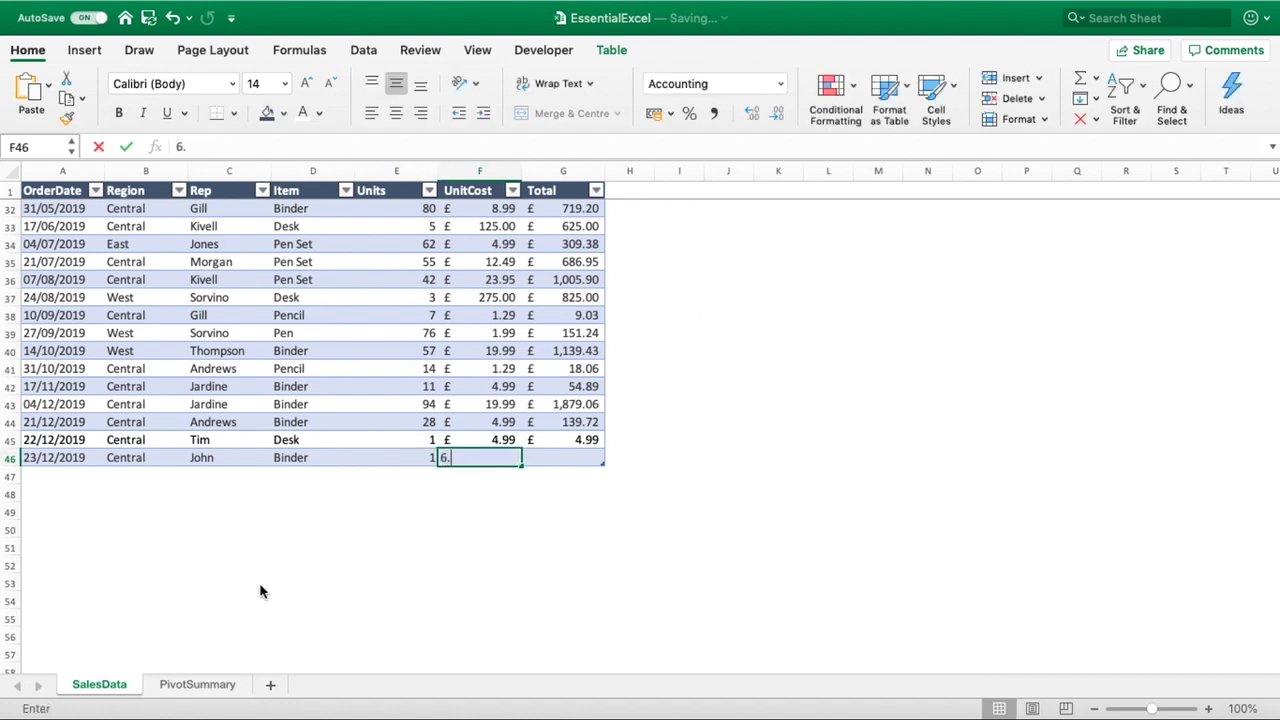
{"action": "type", "text": "99"}
{"action": "key", "text": "Tab"}
{"action": "type", "text": "6.9"}
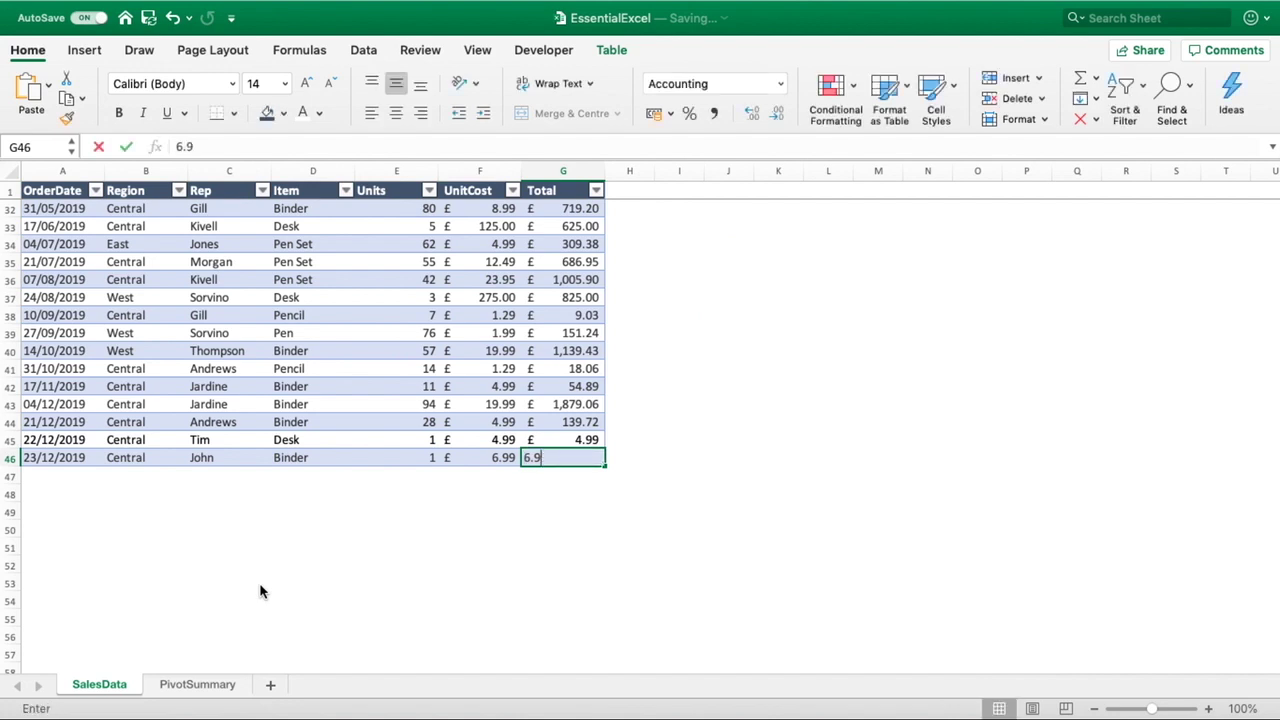
{"action": "type", "text": "9"}
{"action": "key", "text": "Return"}
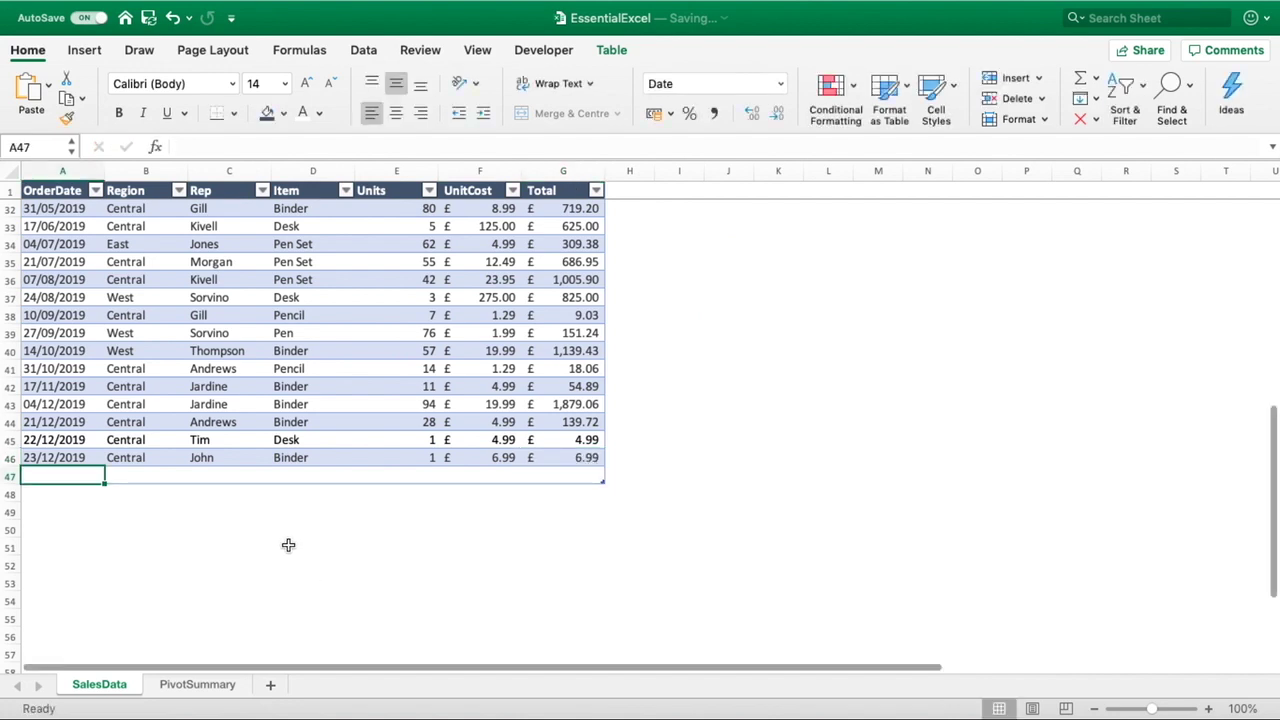
- Delete the empty table row 47 below the 23/12/2019 record
{"action": "left_click", "coordinate": [288, 545]}
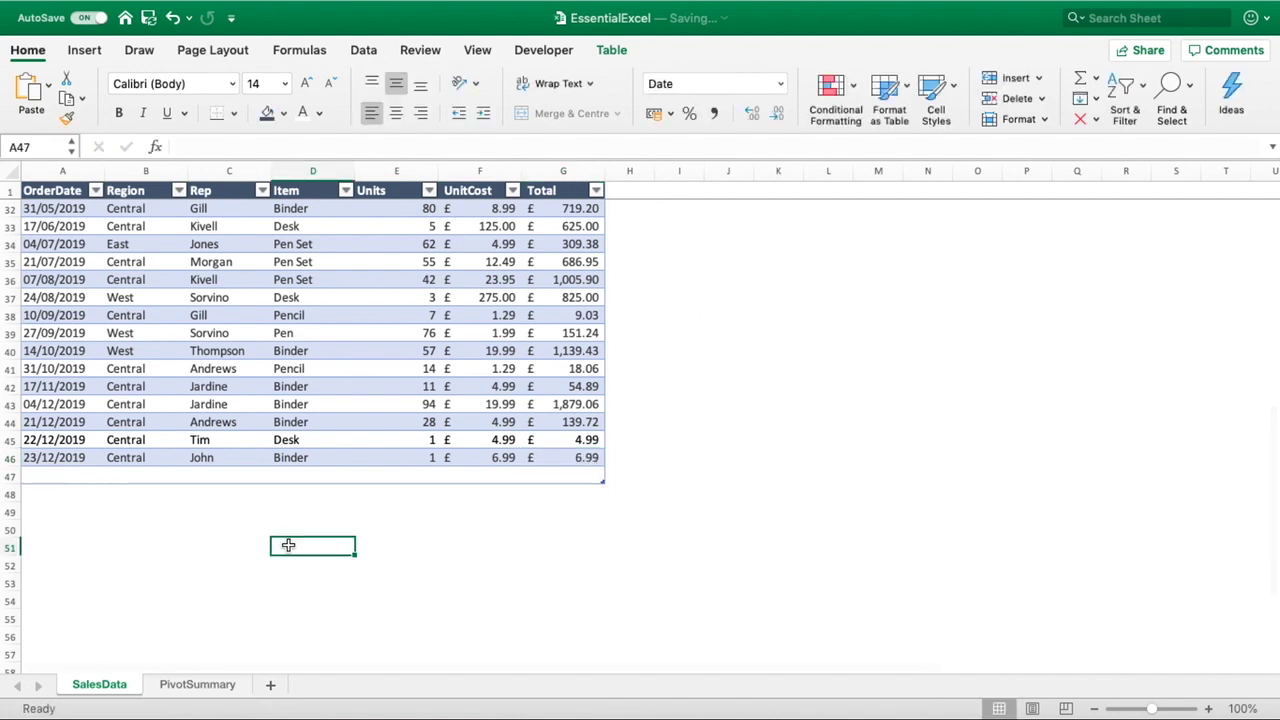
{"action": "left_click", "coordinate": [160, 475]}
{"action": "left_click", "coordinate": [10, 478]}
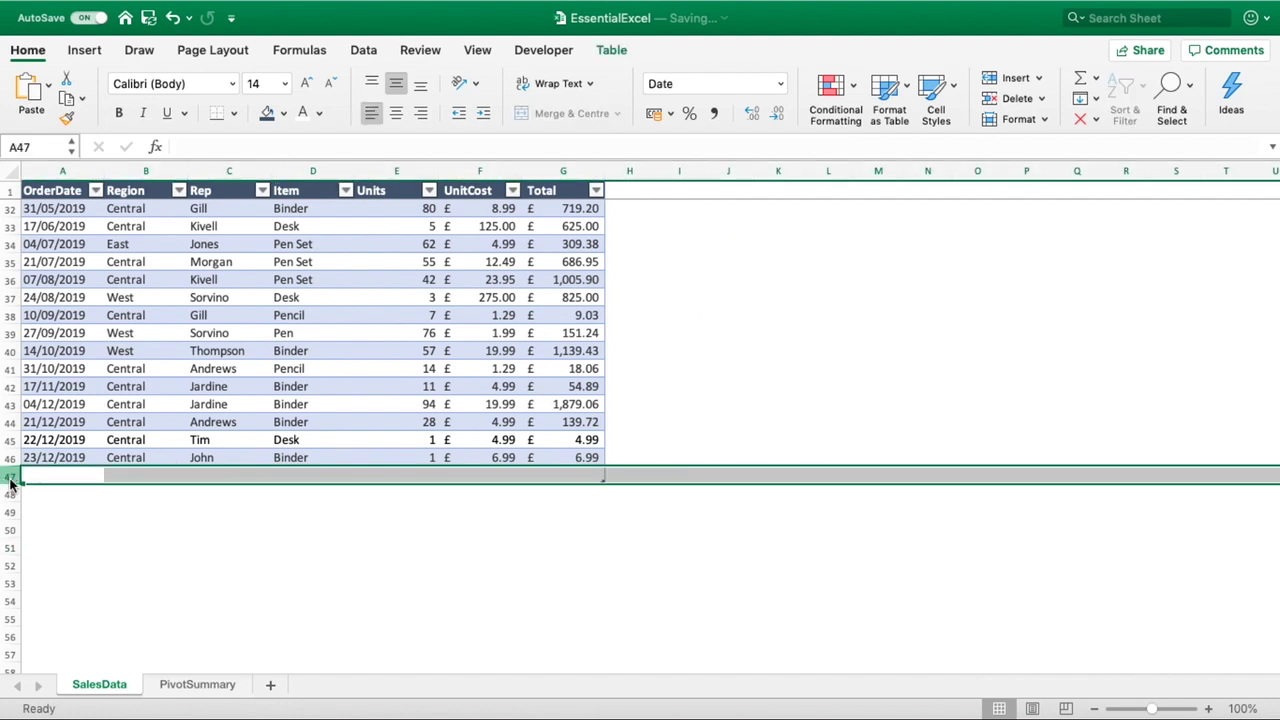
{"action": "right_click", "coordinate": [10, 480]}
{"action": "key", "text": "Escape"}
{"action": "left_click", "coordinate": [280, 484]}
{"action": "right_click", "coordinate": [280, 484]}
{"action": "mouse_move", "coordinate": [346, 495]}
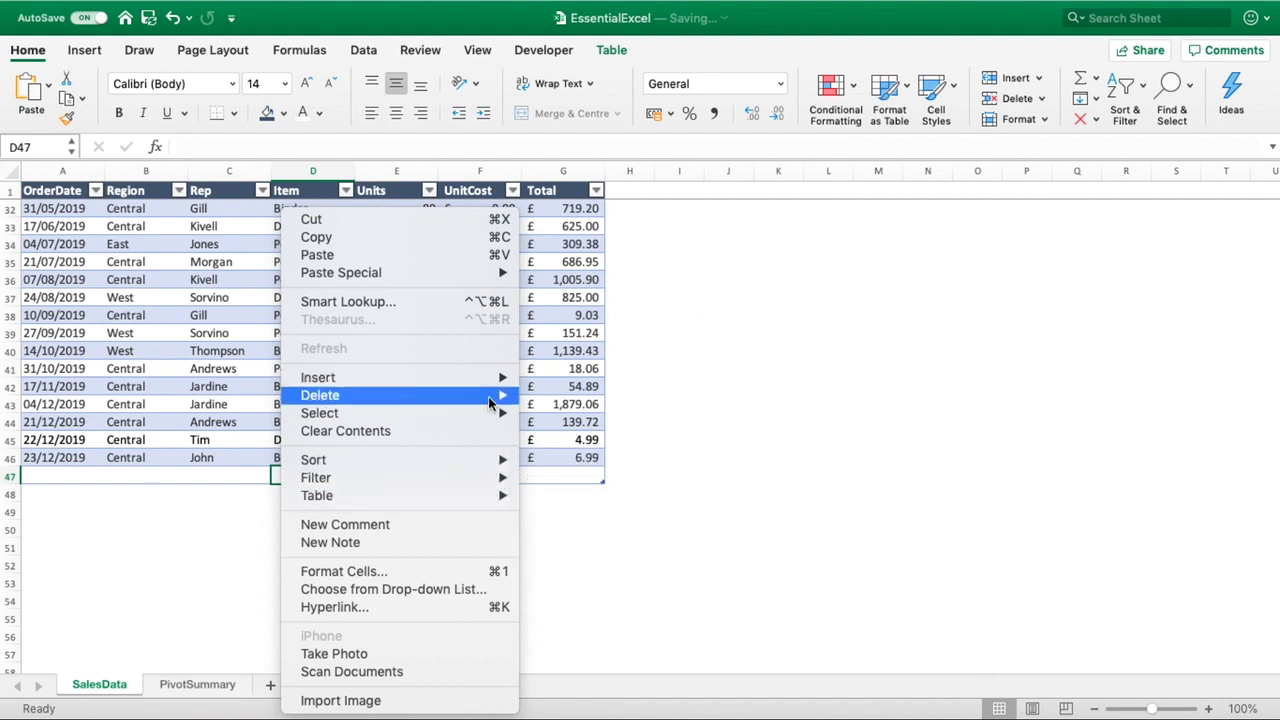
{"action": "mouse_move", "coordinate": [502, 404]}
{"action": "left_click", "coordinate": [575, 413]}
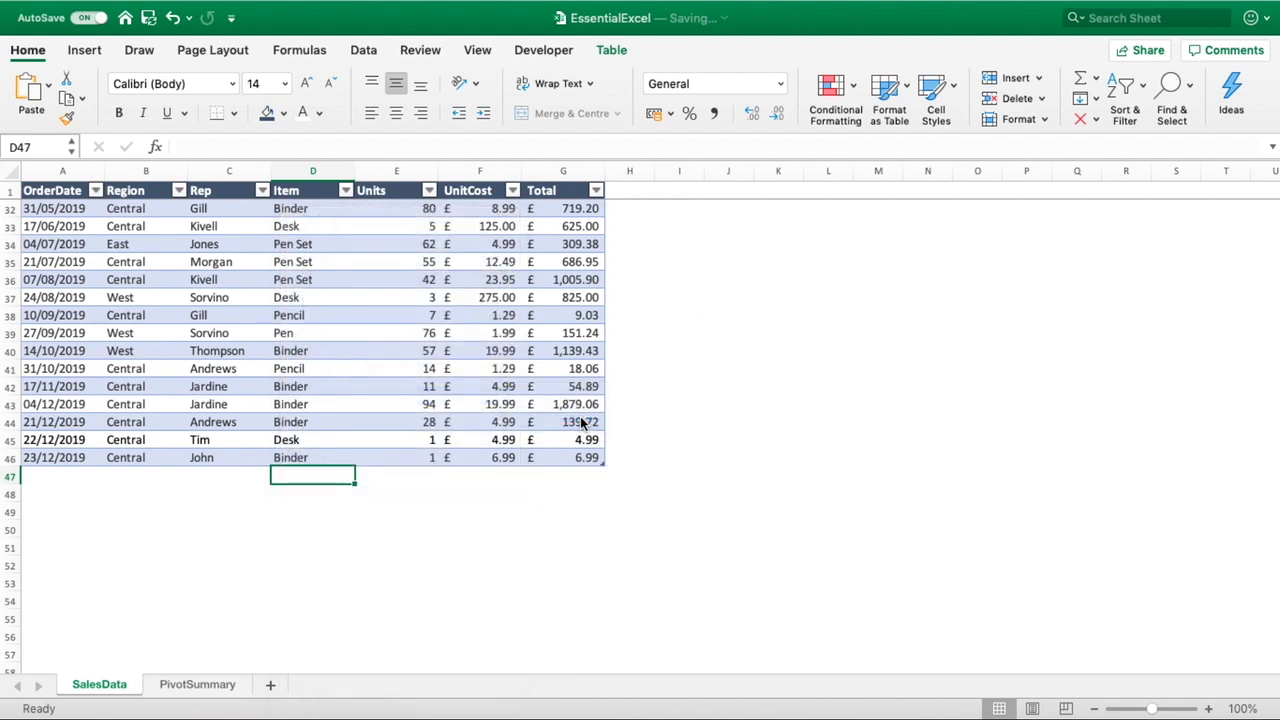
- Narrow column D on the PivotSummary sheet and refresh the pivot table to include the new sales record
{"action": "left_click", "coordinate": [443, 566]}
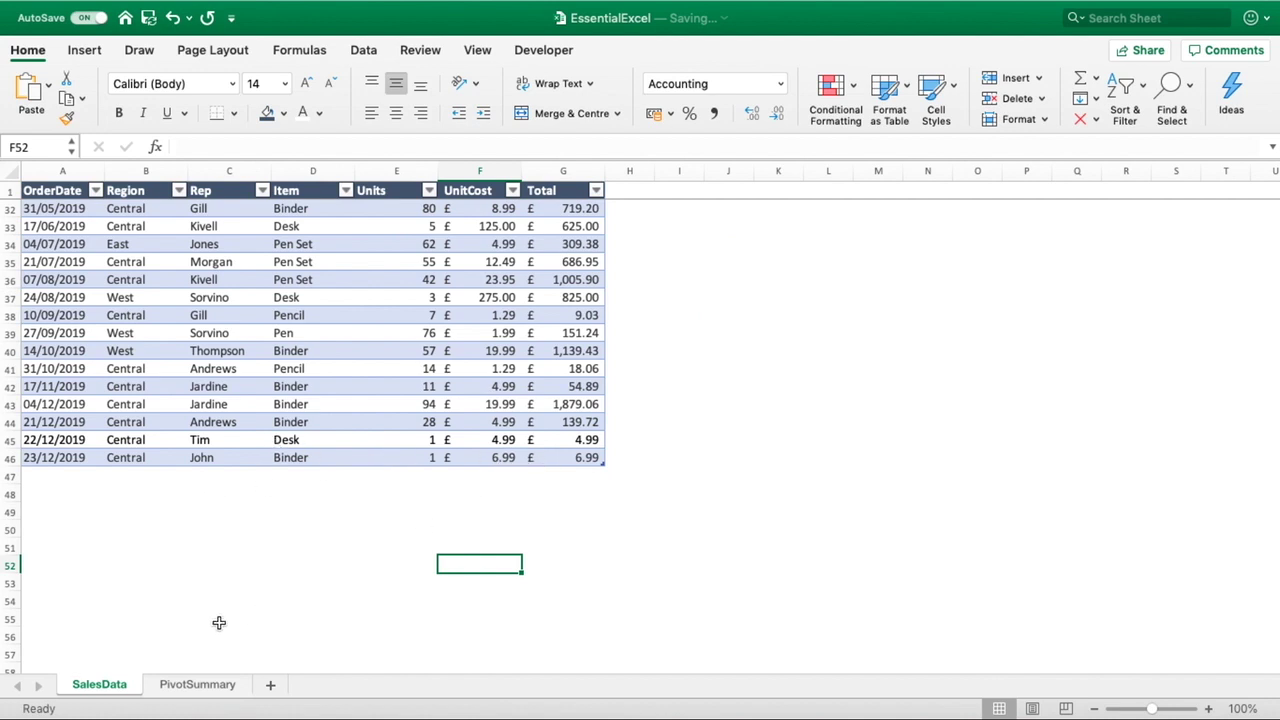
{"action": "left_click", "coordinate": [190, 686]}
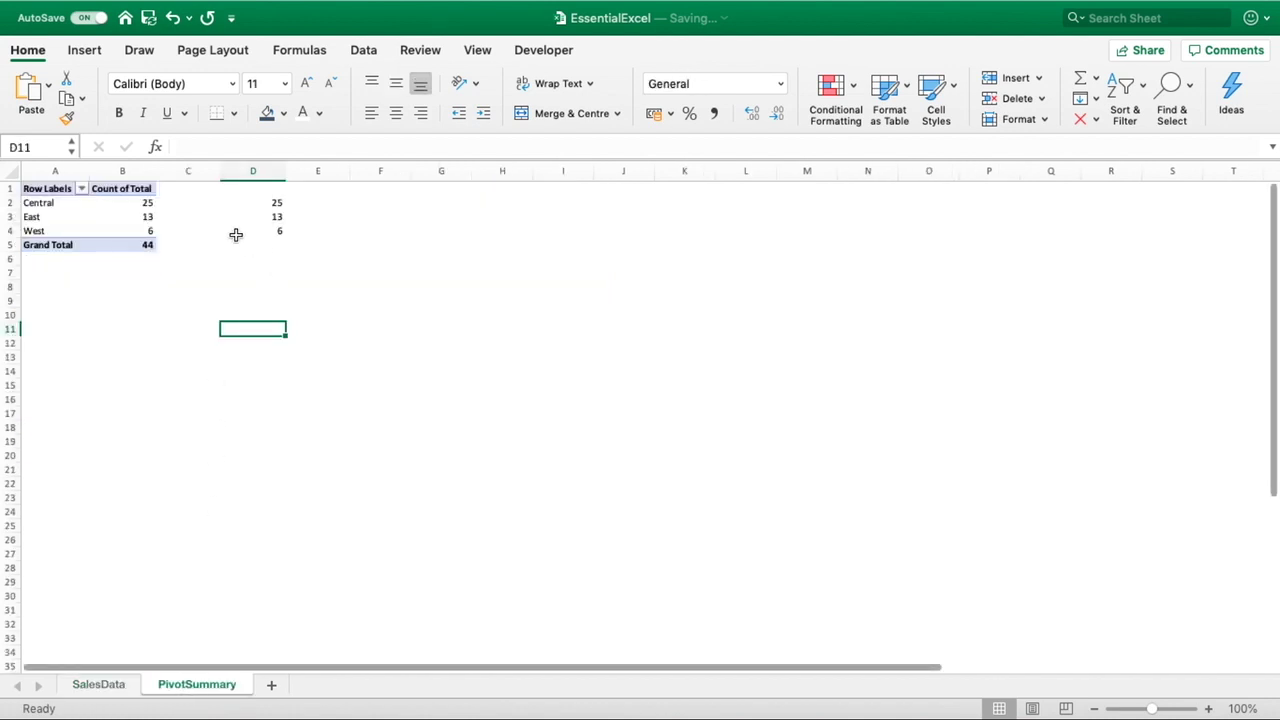
{"action": "left_click_drag", "start_coordinate": [287, 170], "coordinate": [265, 170]}
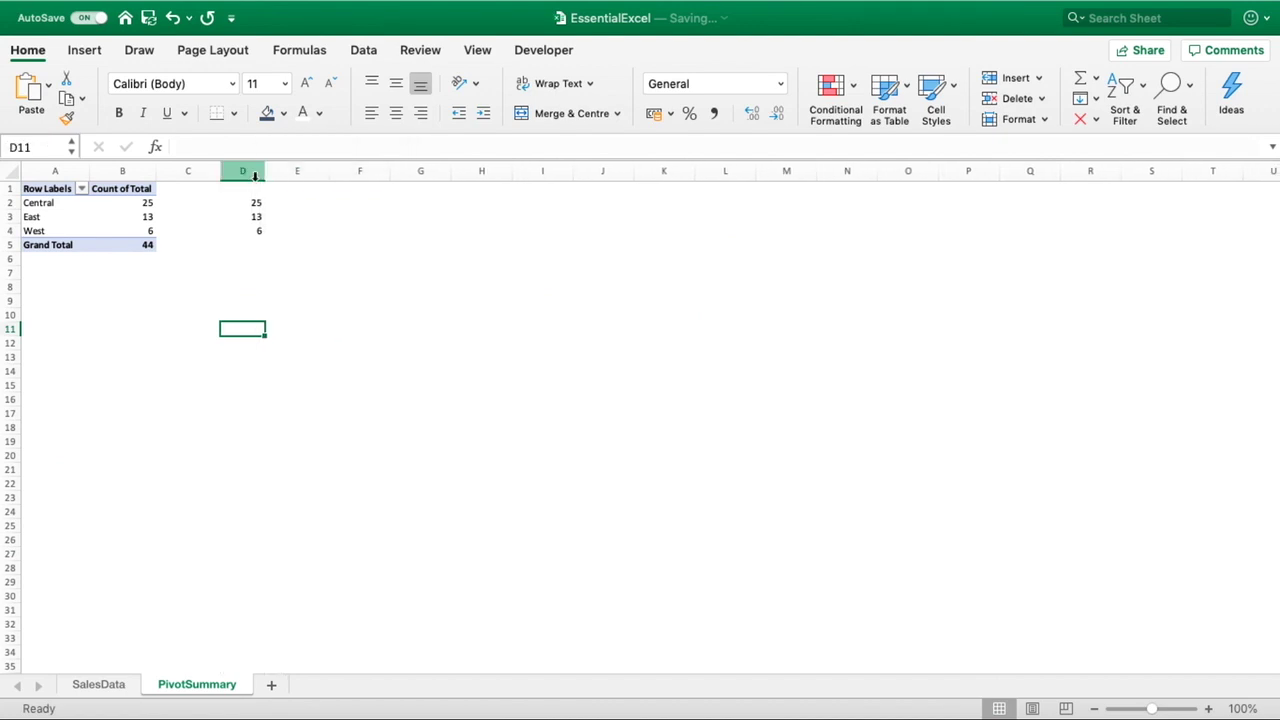
{"action": "right_click", "coordinate": [108, 217]}
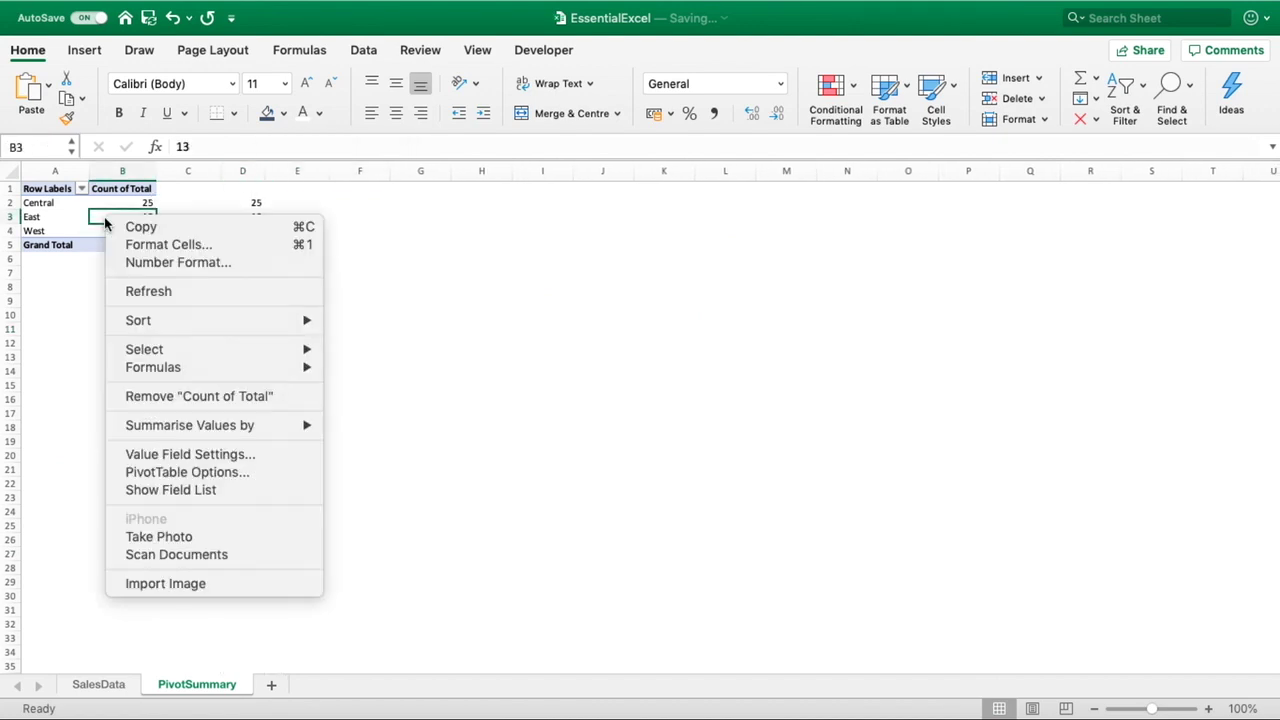
{"action": "left_click", "coordinate": [161, 292]}
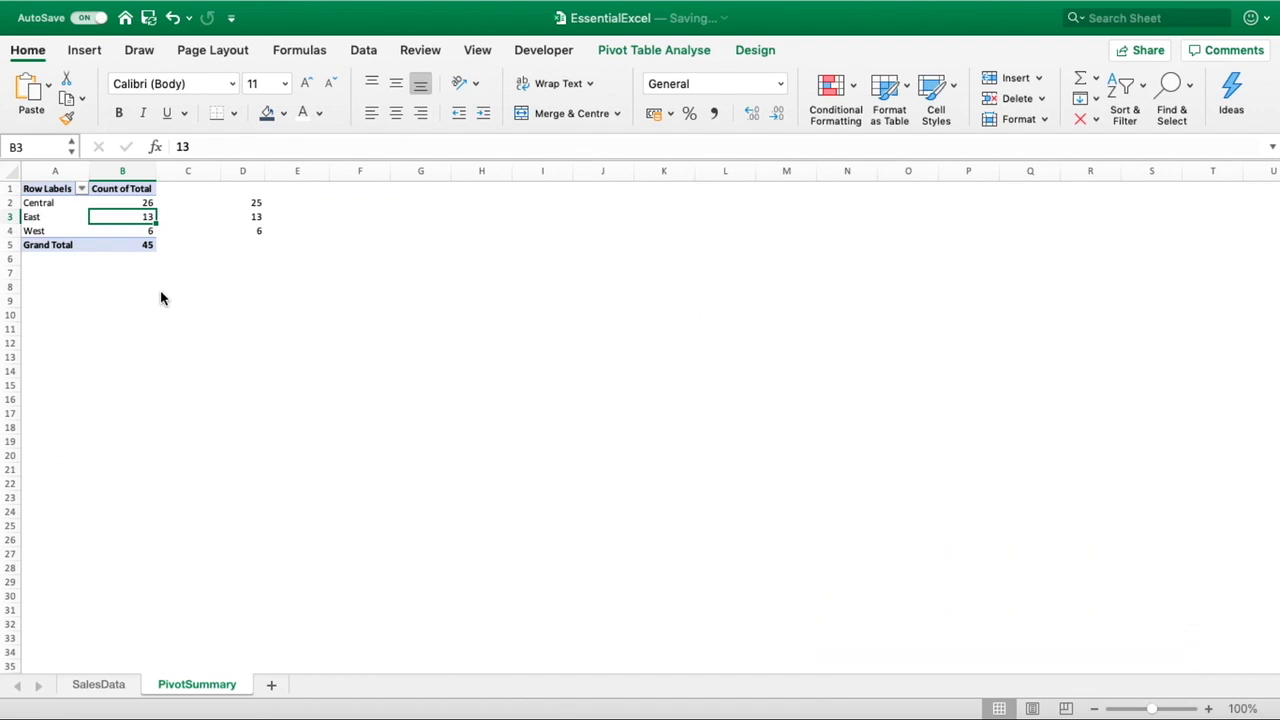
- Delete the 23/12/2019 record's table row 46 from the SalesData sheet
{"action": "left_click", "coordinate": [96, 686]}
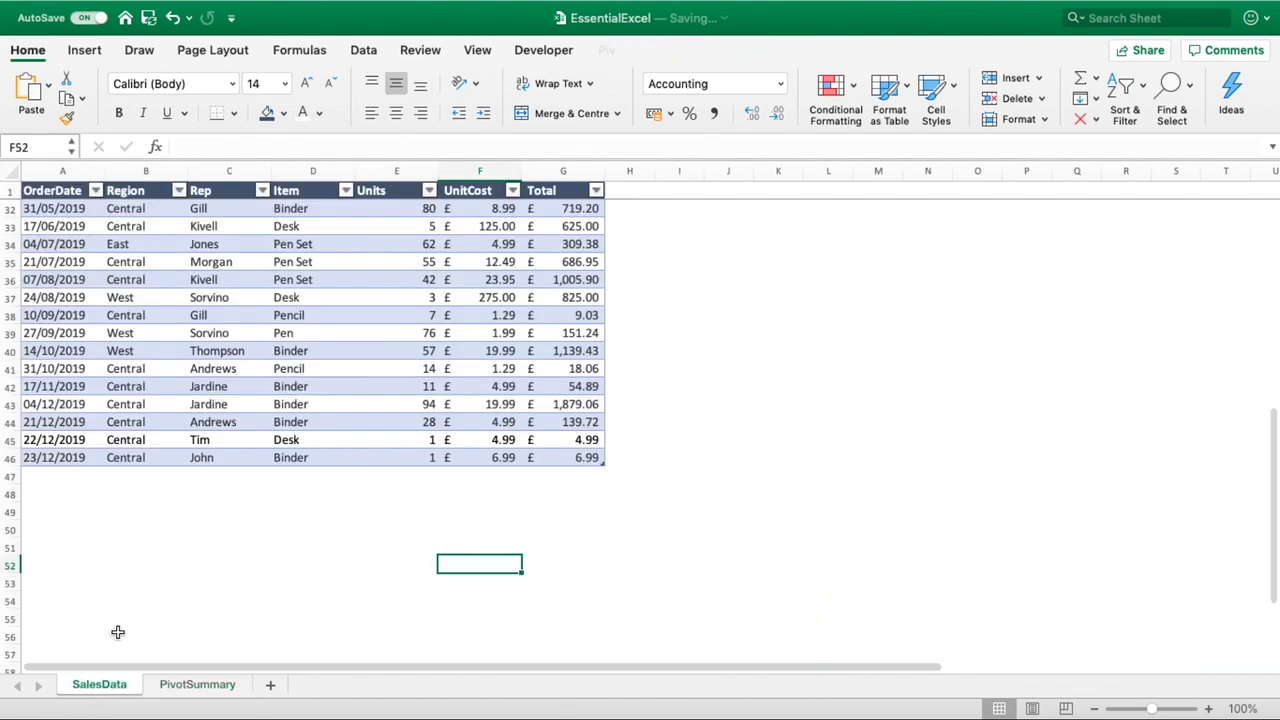
{"action": "left_click", "coordinate": [152, 458]}
{"action": "right_click", "coordinate": [152, 458]}
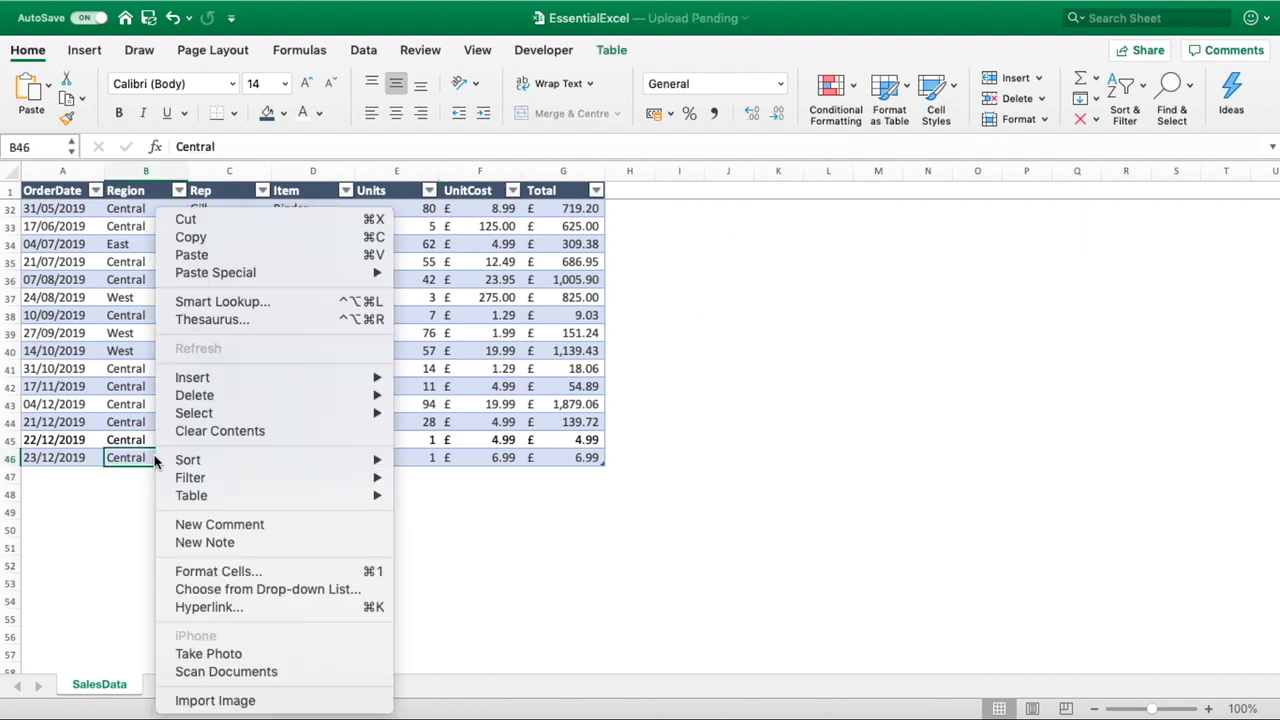
{"action": "mouse_move", "coordinate": [188, 400]}
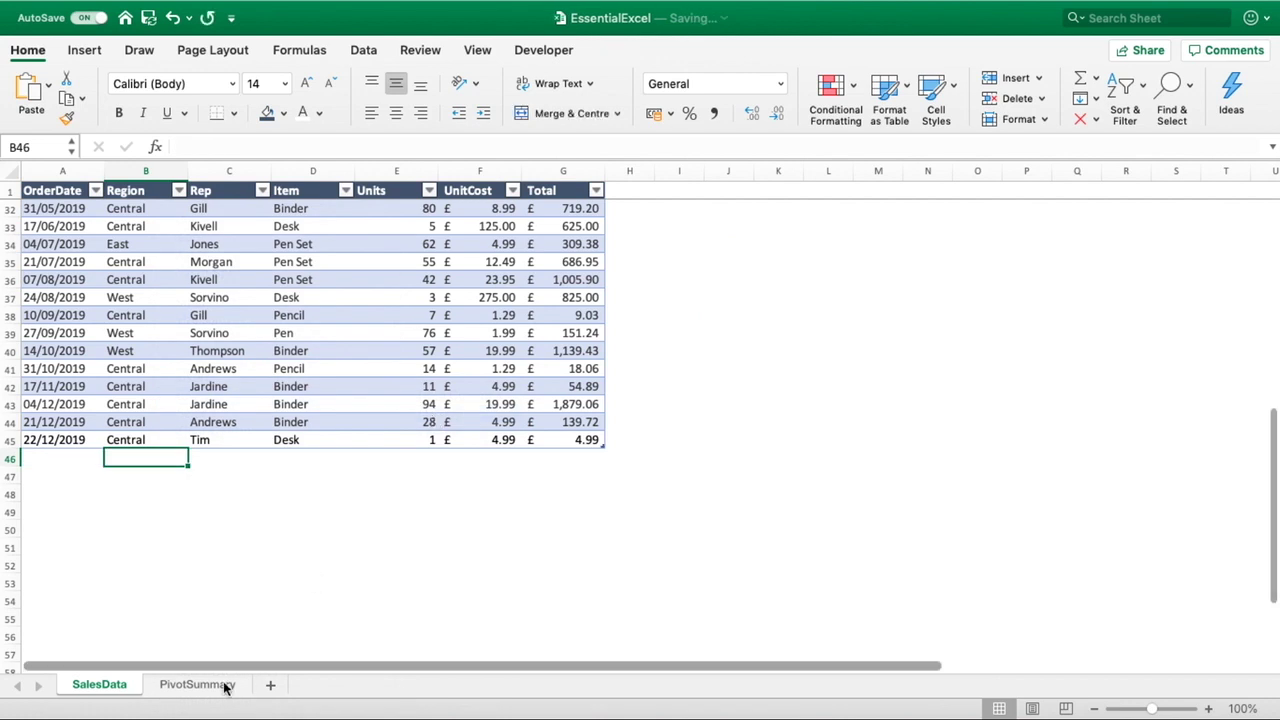
- Refresh the pivot table on PivotSummary so its counts reflect the deleted 23/12/2019 record
{"action": "left_click", "coordinate": [226, 687]}
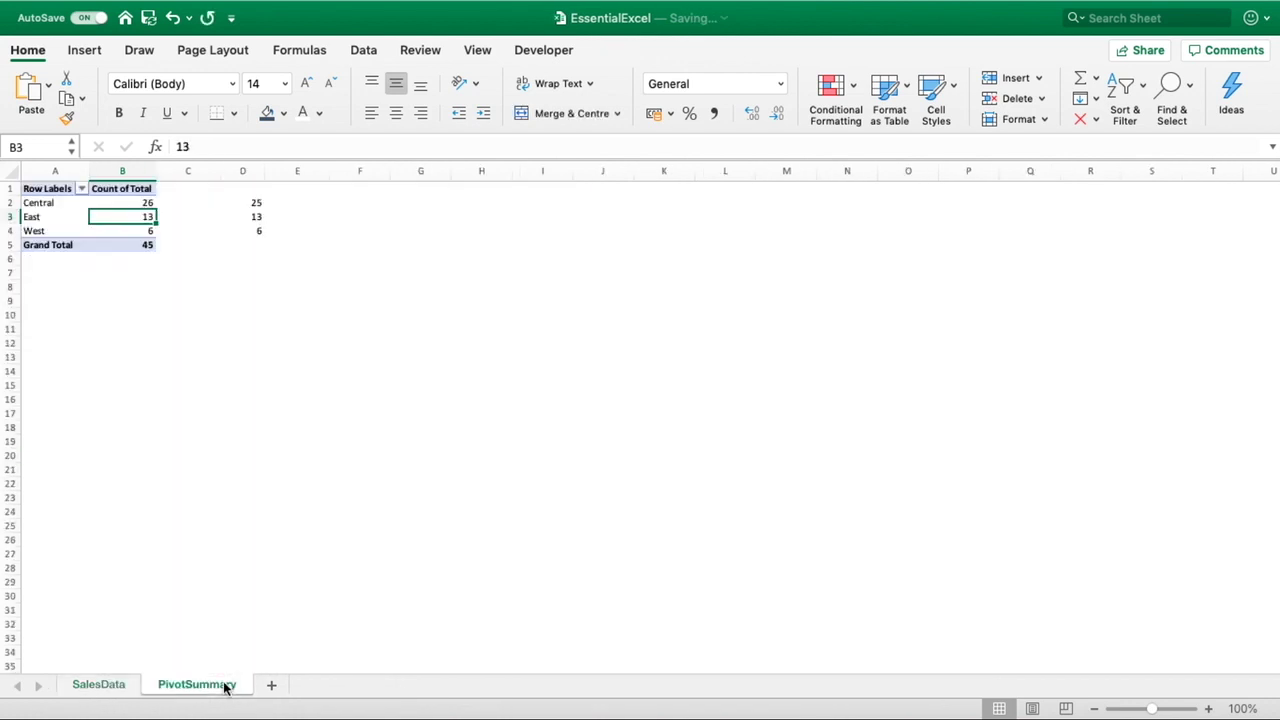
{"action": "right_click", "coordinate": [144, 222]}
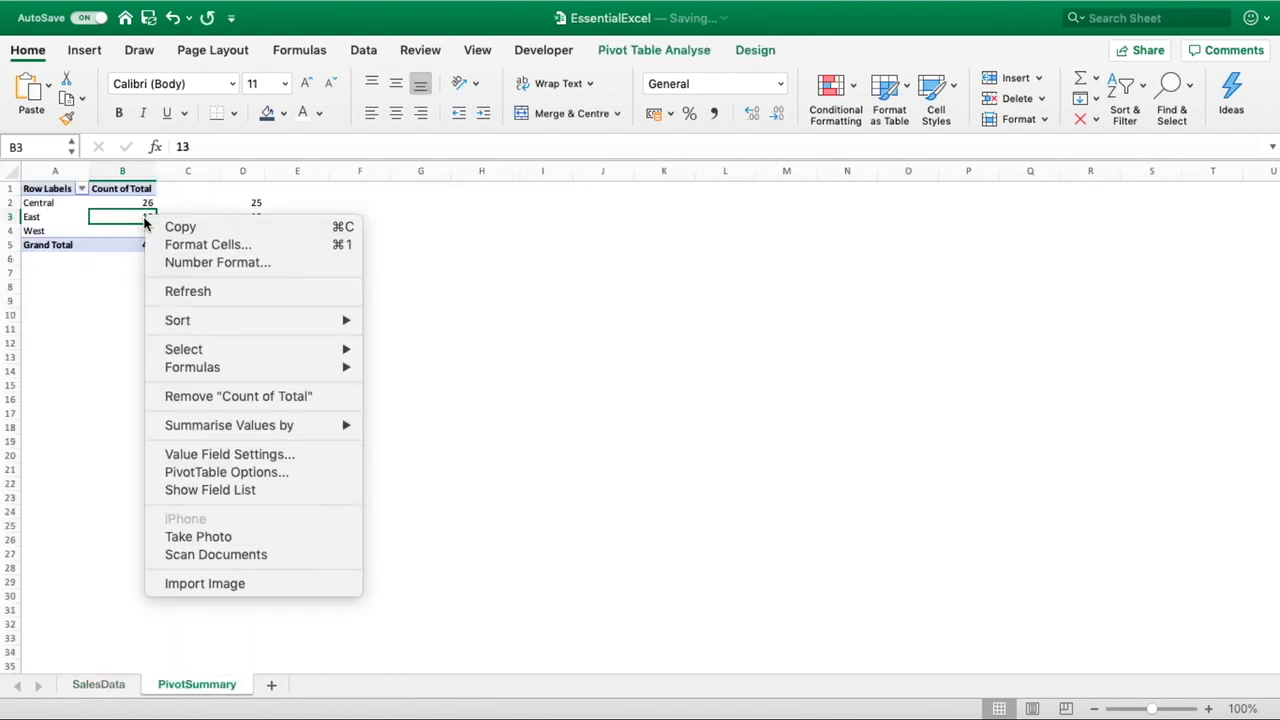
{"action": "left_click", "coordinate": [197, 289]}
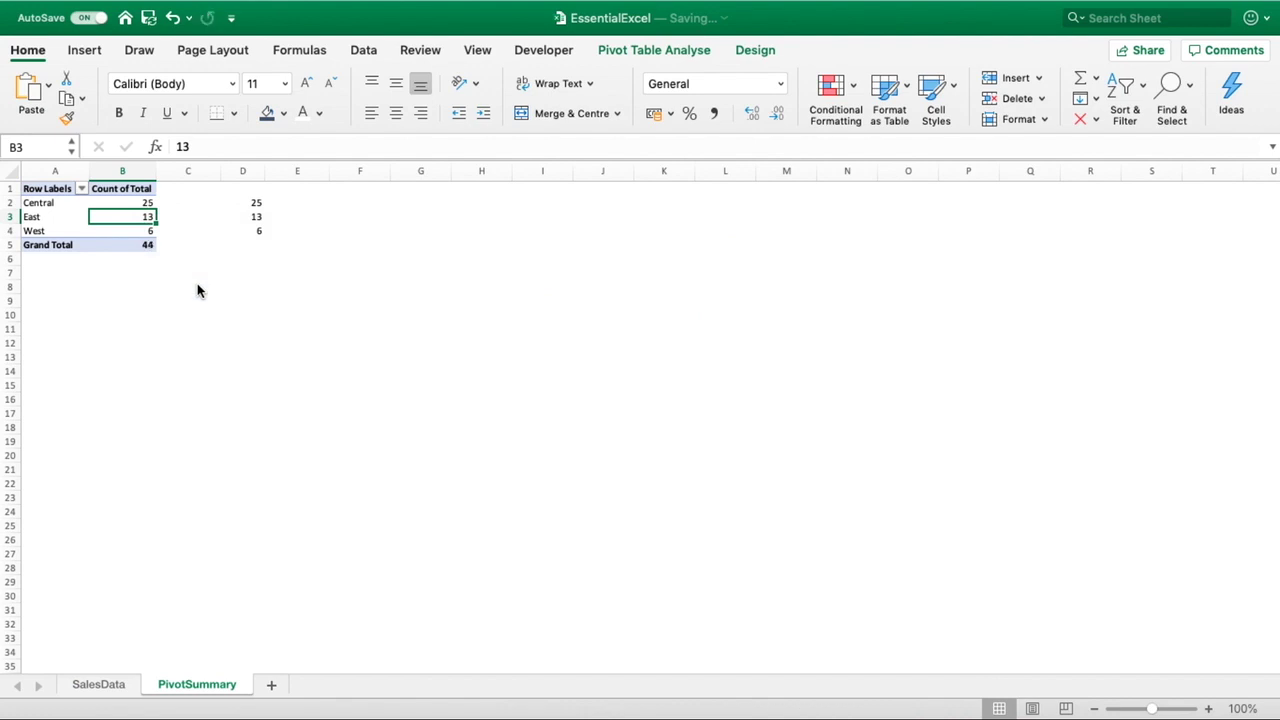